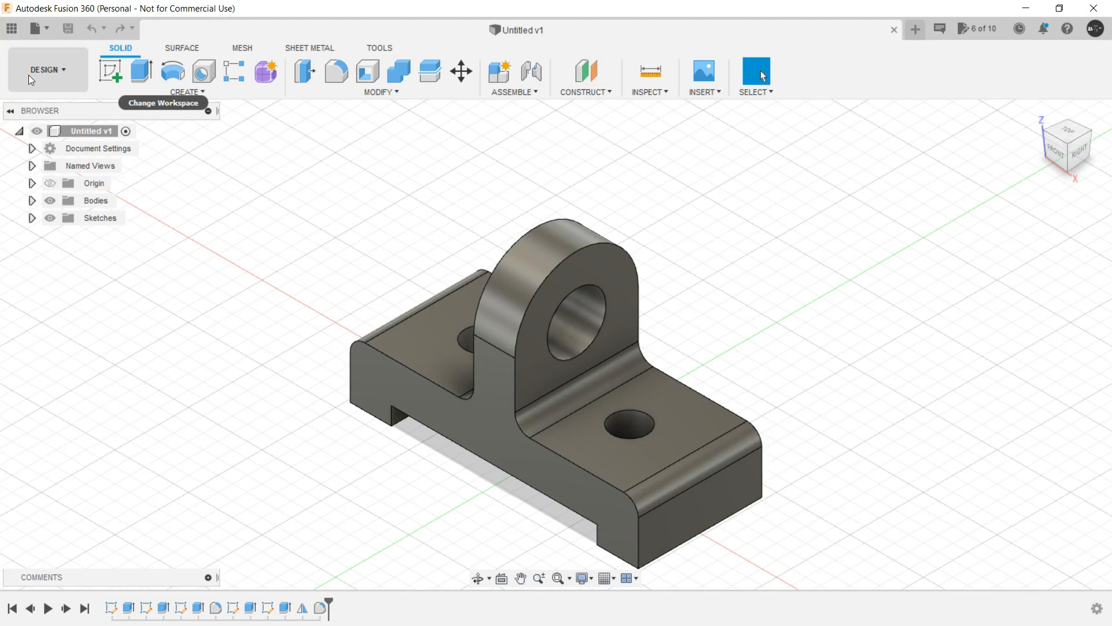
Switch the bracket model from the Design workspace to the Render workspace.
click(57, 78)
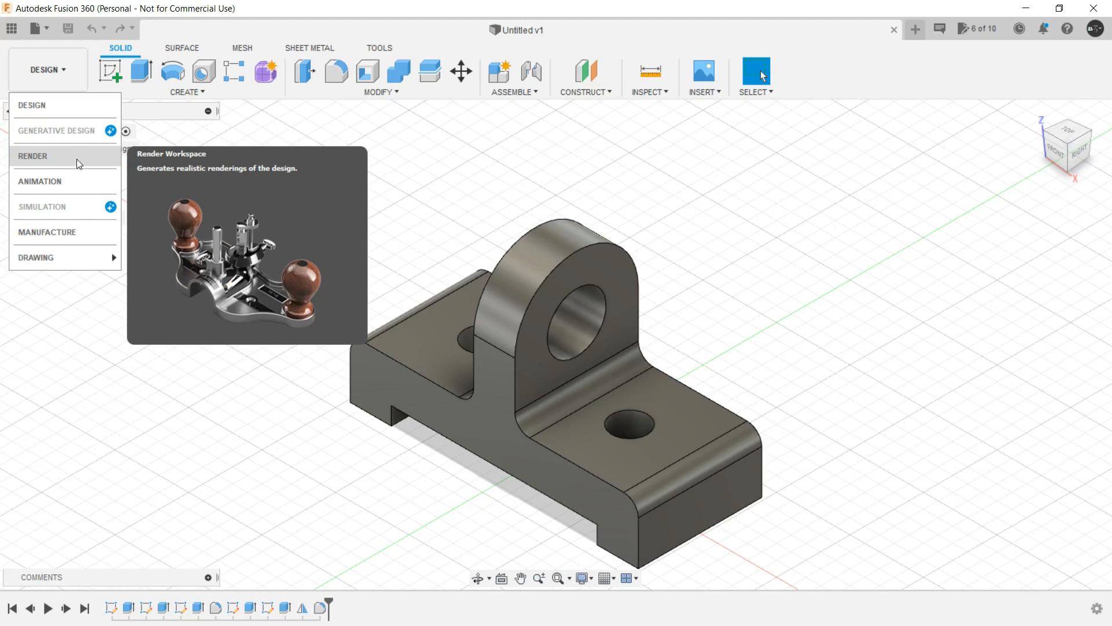
click(659, 217)
shift+middle_drag(719, 303, 656, 243)
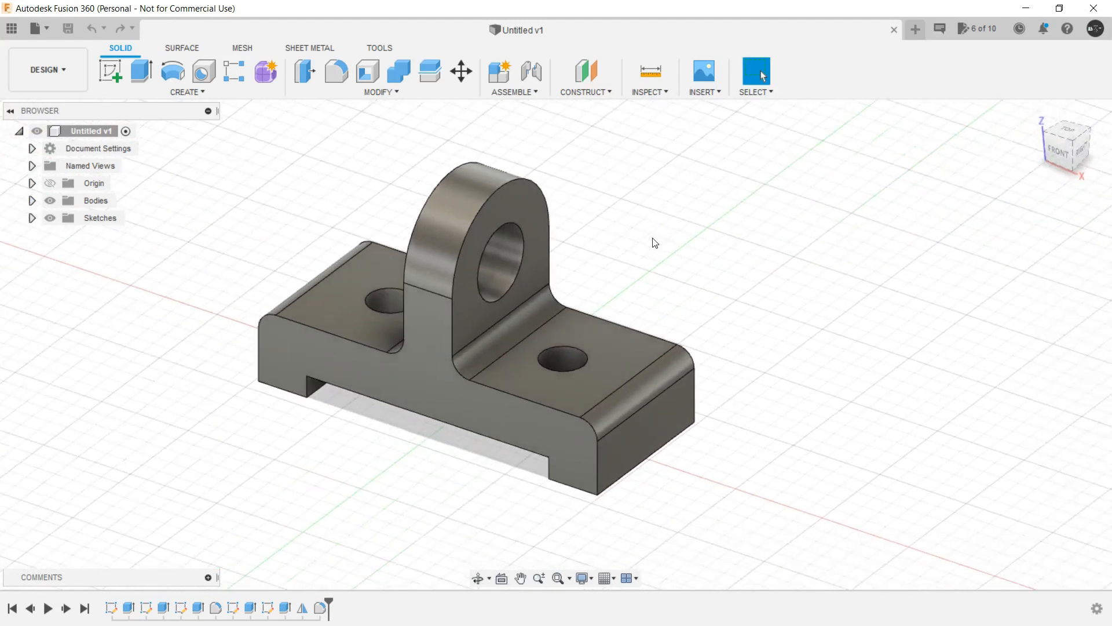
click(44, 78)
click(61, 156)
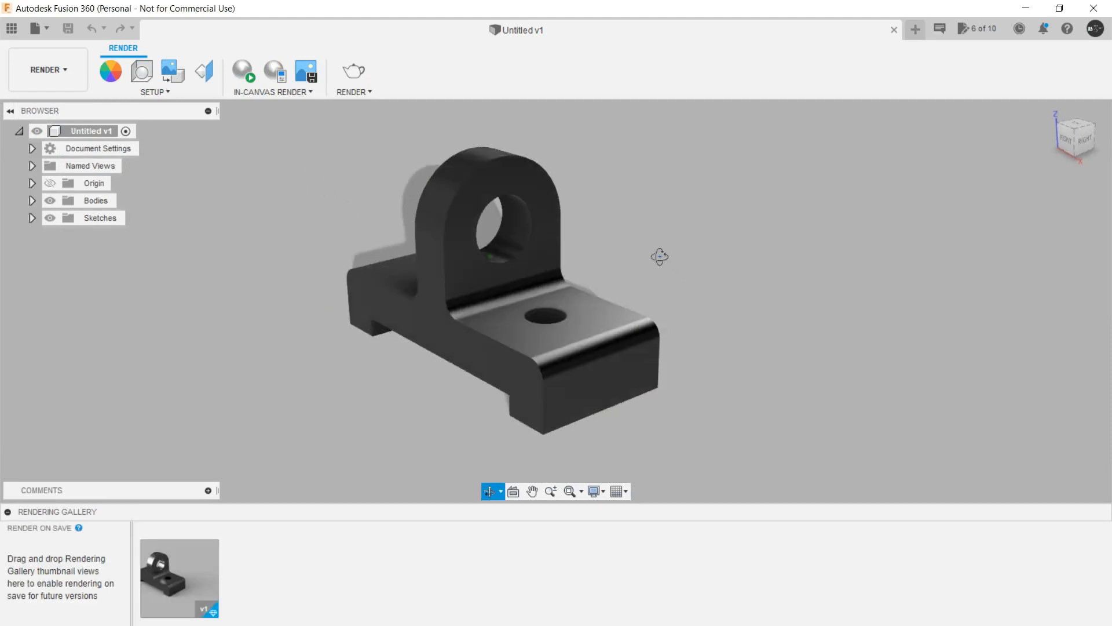
middle_drag(703, 263, 624, 264)
scroll(624, 264, down, 2)
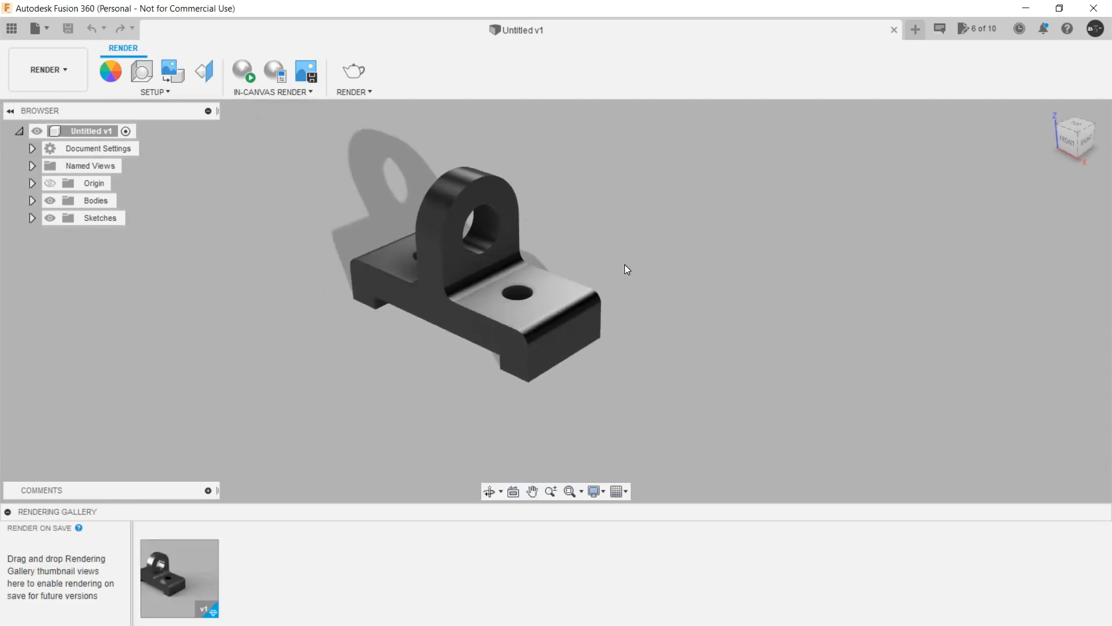
scroll(624, 264, up, 1)
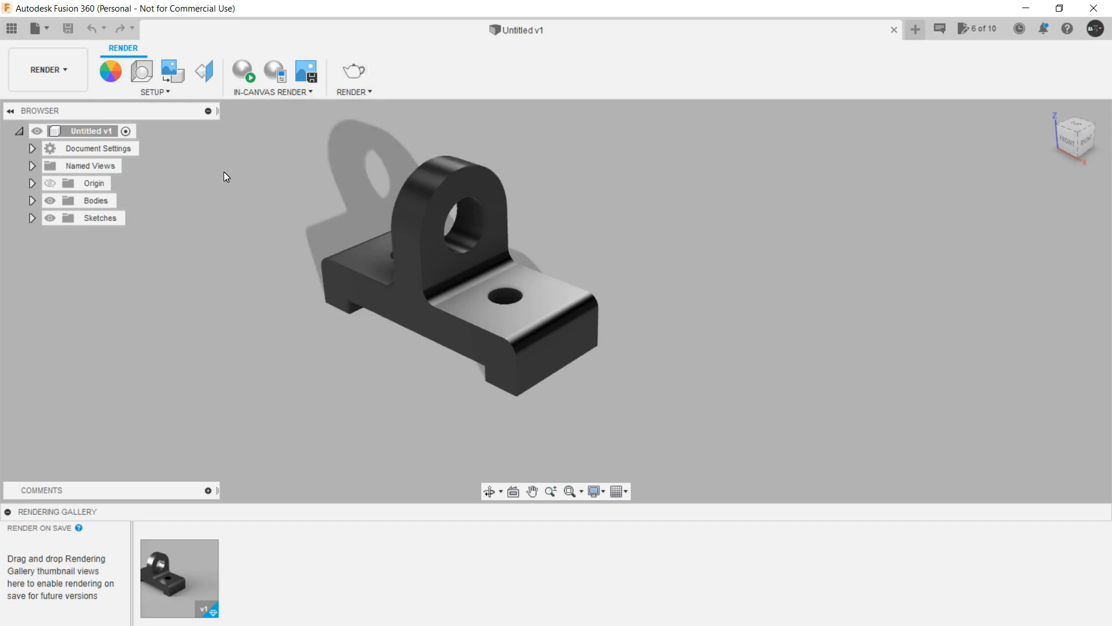
click(120, 94)
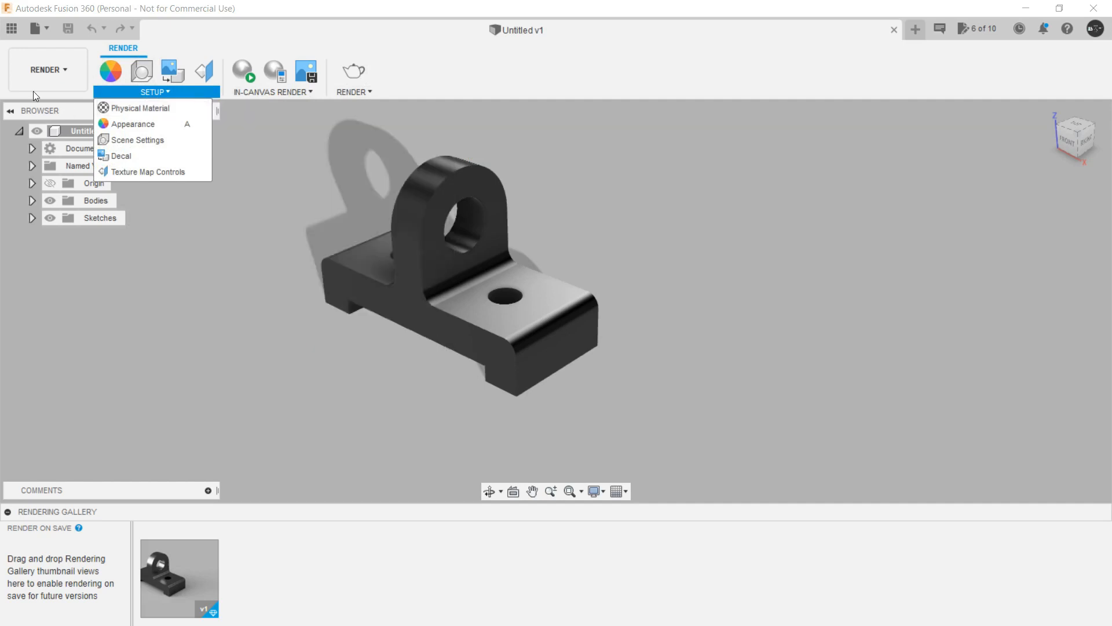
click(30, 76)
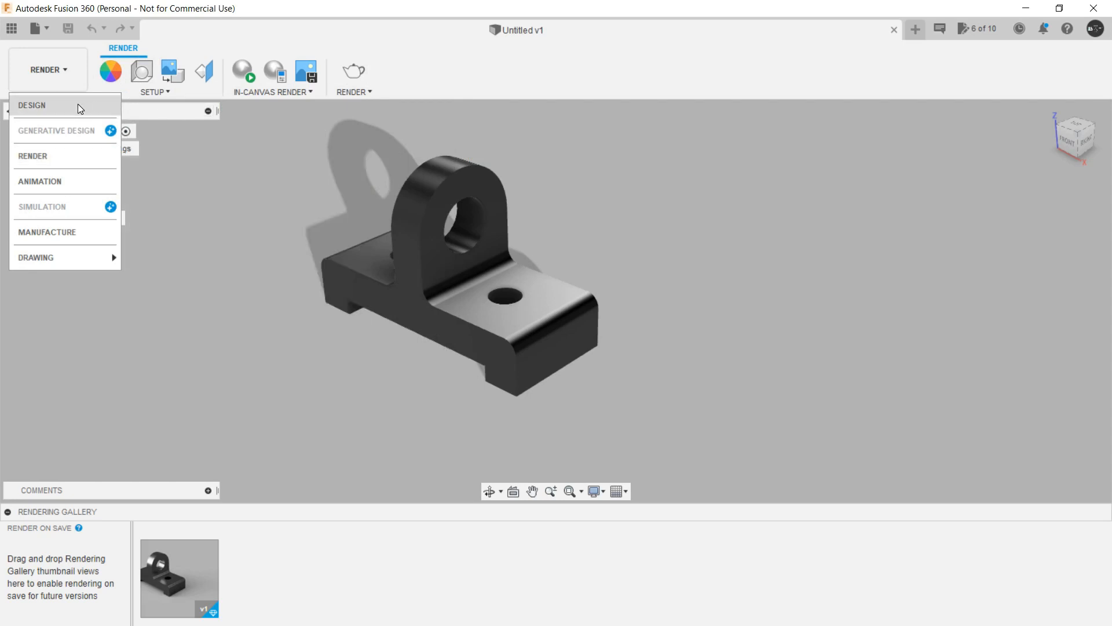
click(153, 99)
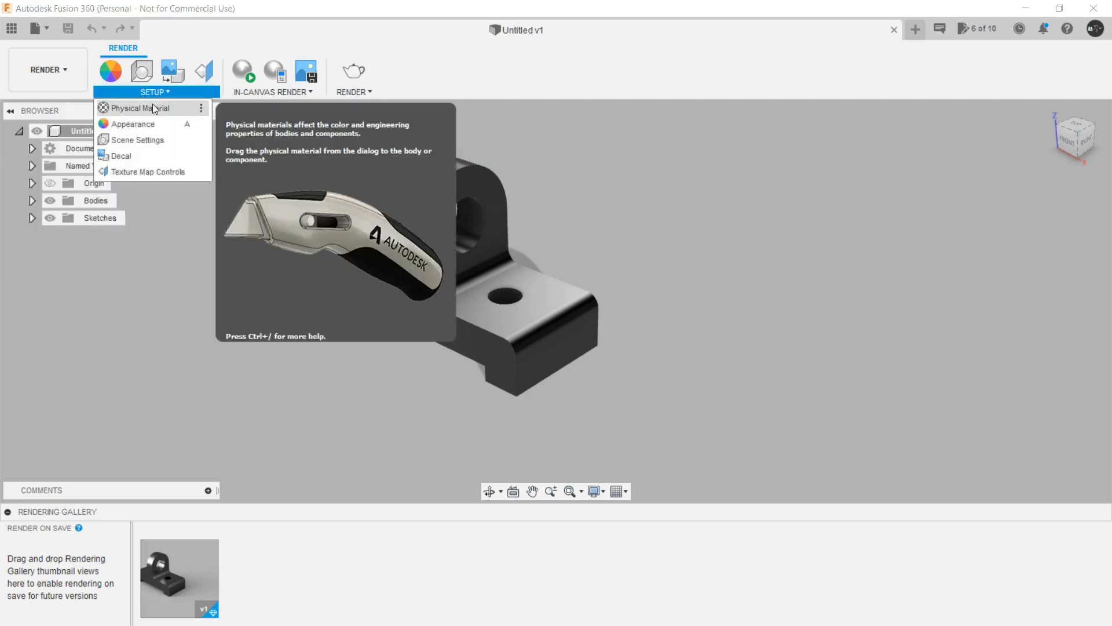
click(56, 72)
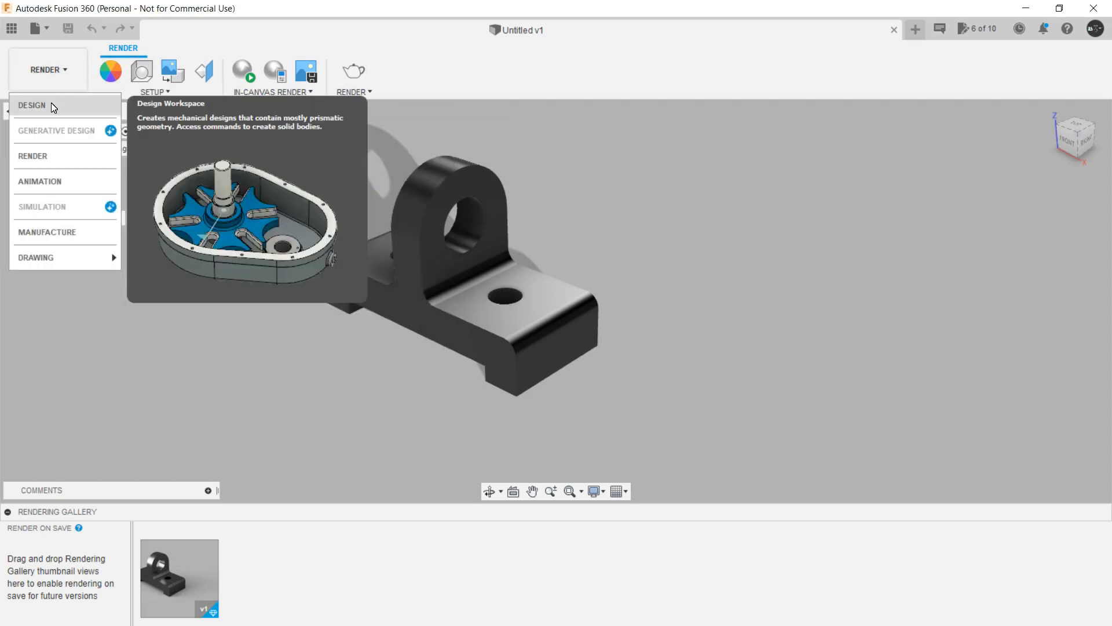
click(408, 148)
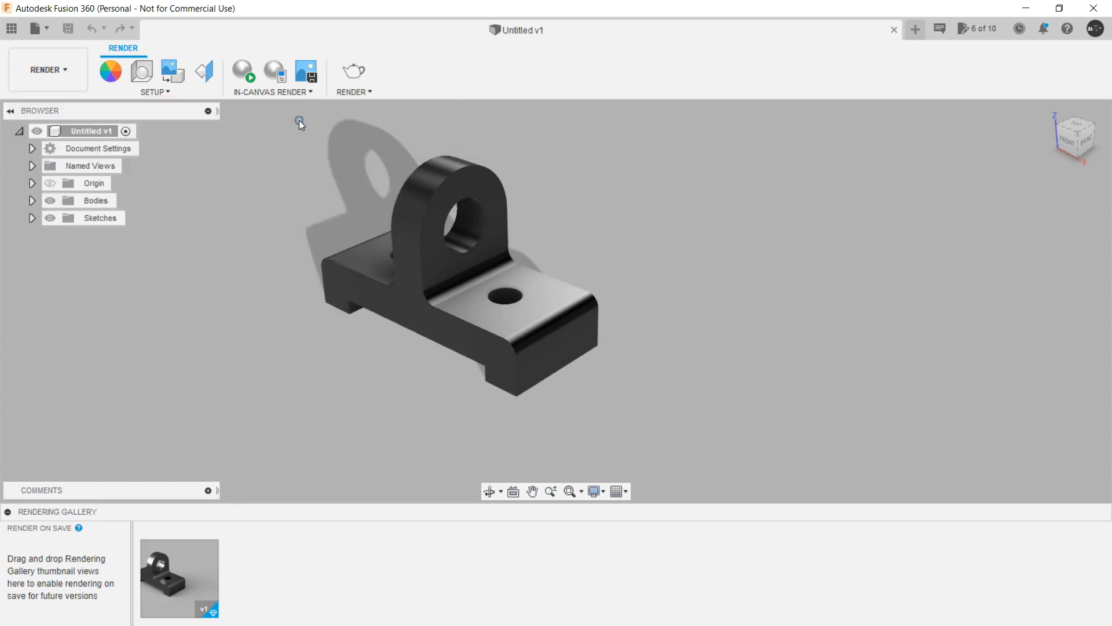
click(169, 92)
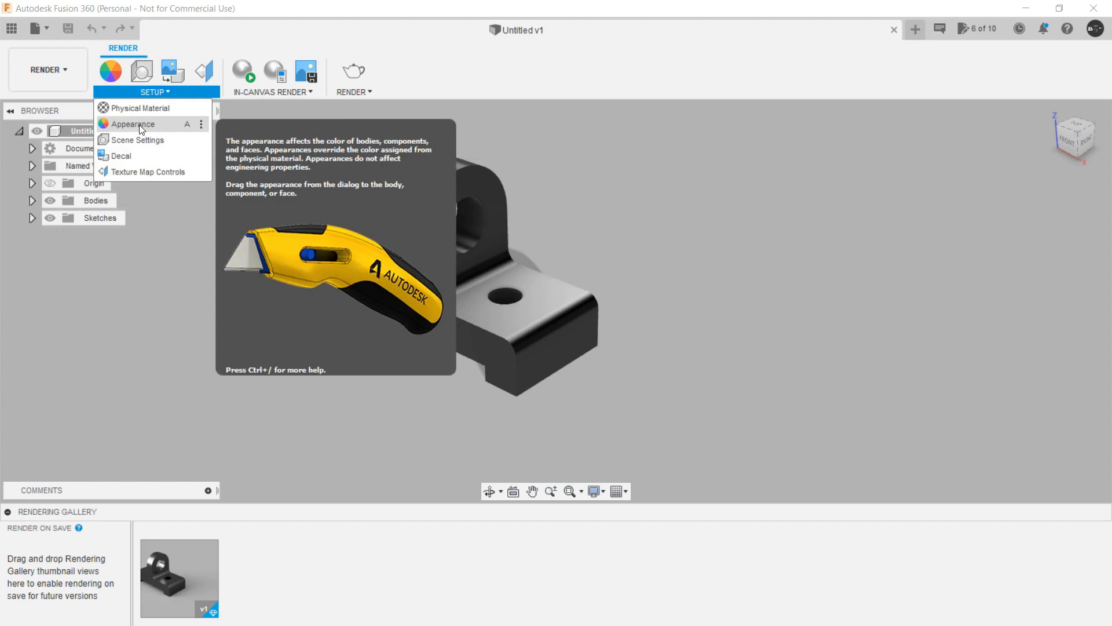
Return to the Design workspace and look over the material and appearance commands available for modifying the model.
click(52, 84)
click(47, 107)
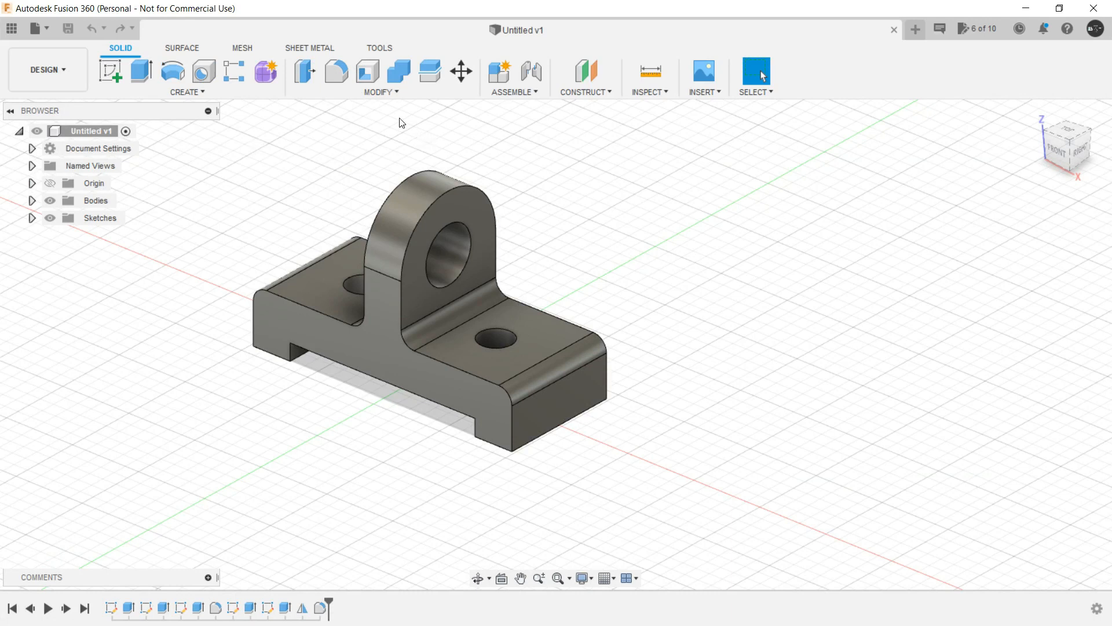
click(375, 92)
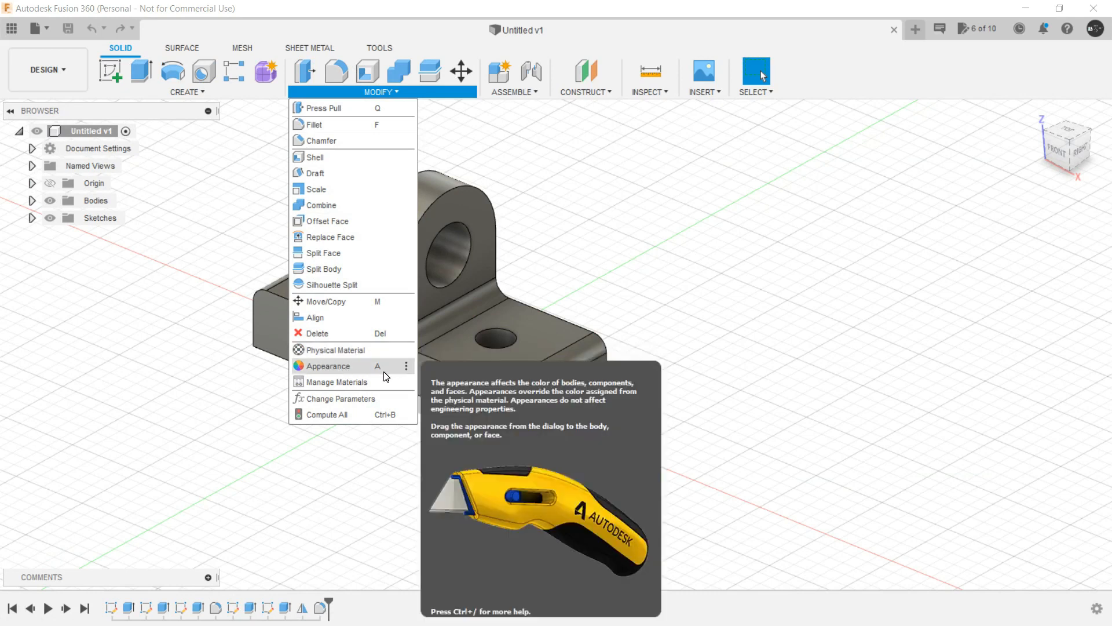
click(47, 70)
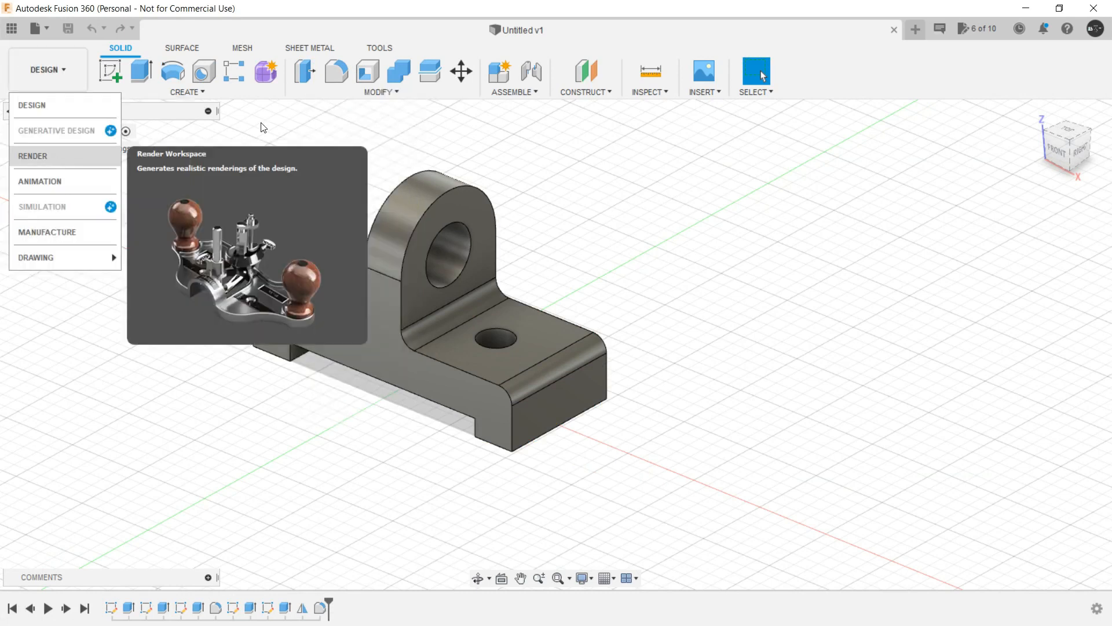
click(366, 91)
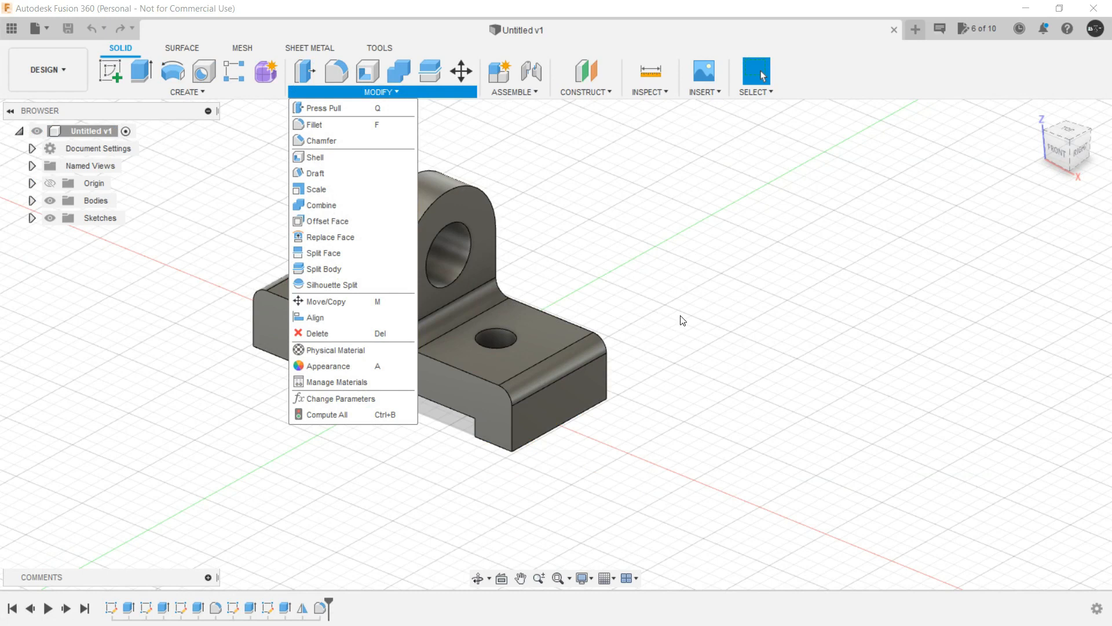
click(691, 320)
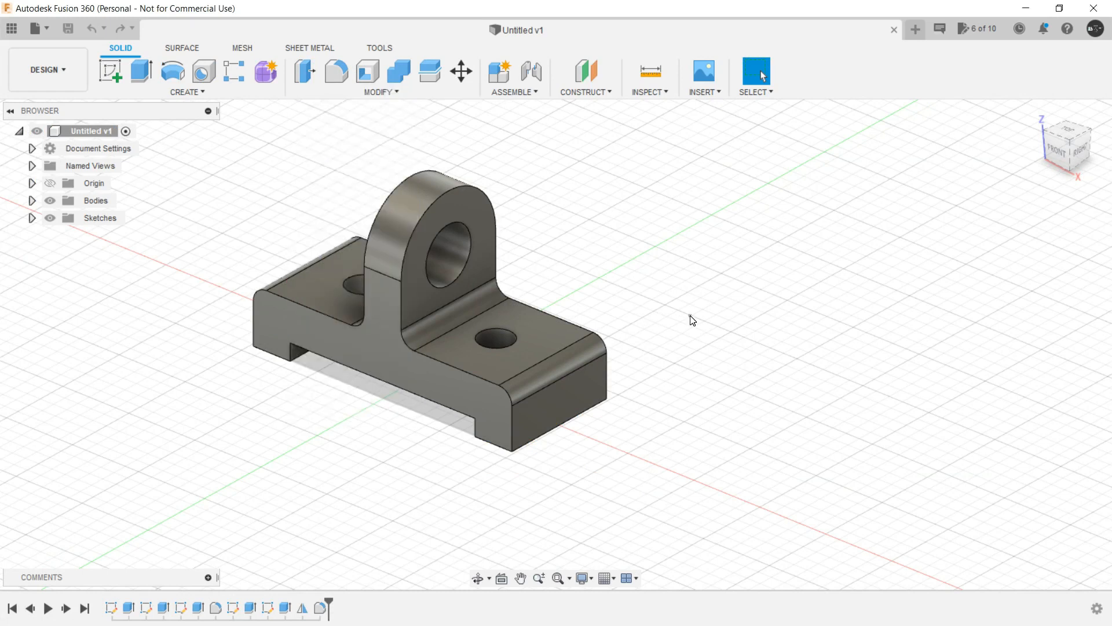
Switch to the Render workspace and frame the whole bracket in an angled front view.
click(54, 74)
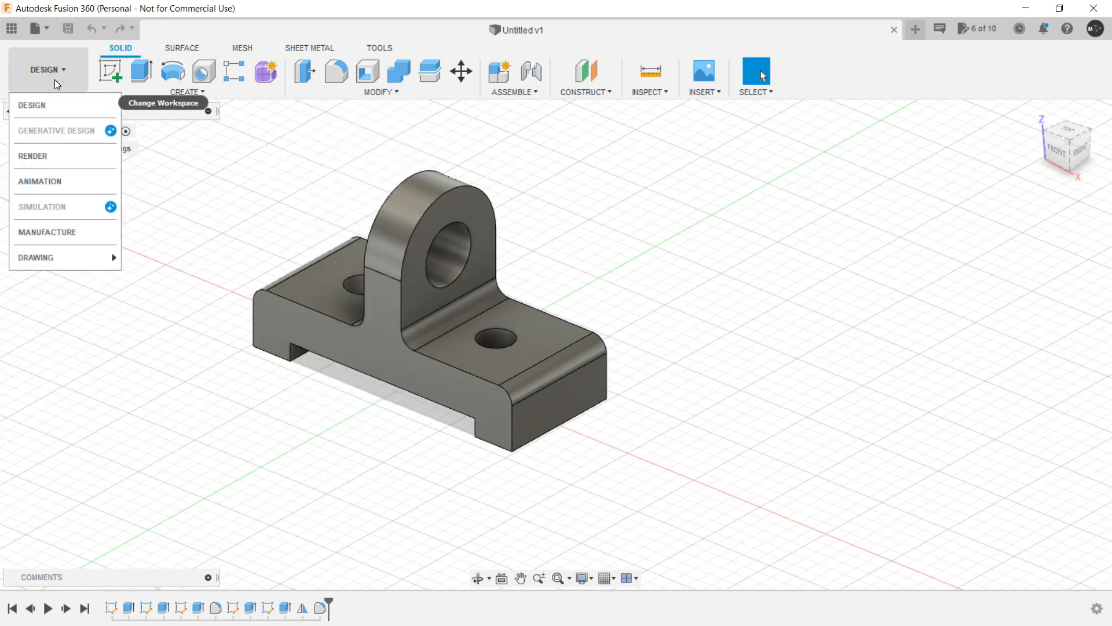
click(52, 158)
middle_drag(270, 204, 213, 252)
scroll(217, 256, up, 3)
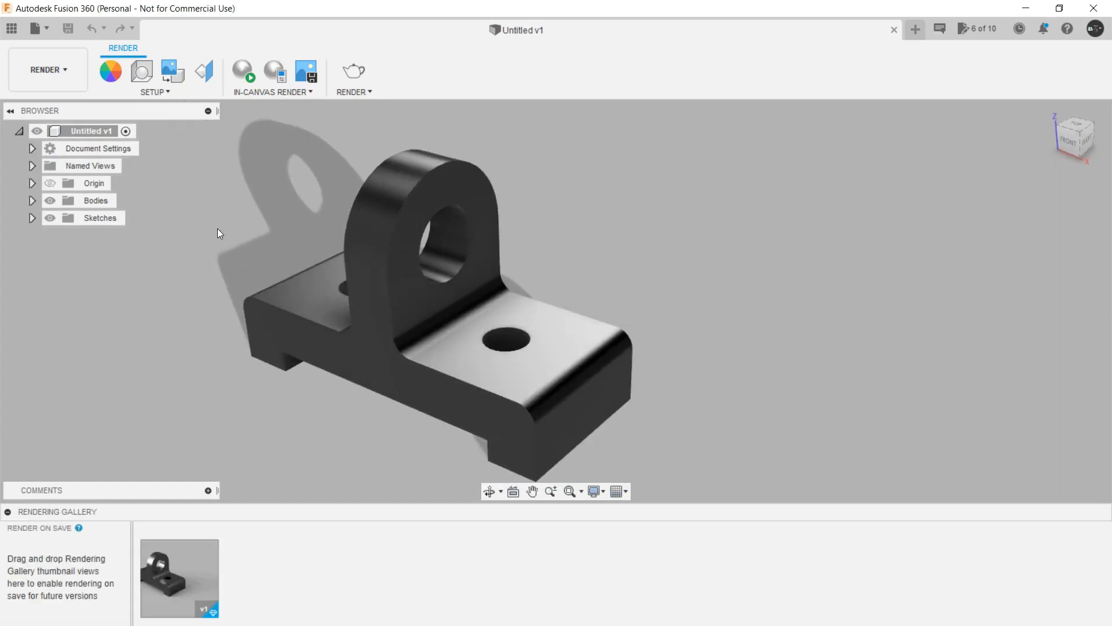
scroll(235, 244, down, 2)
shift+middle_drag(227, 252, 197, 268)
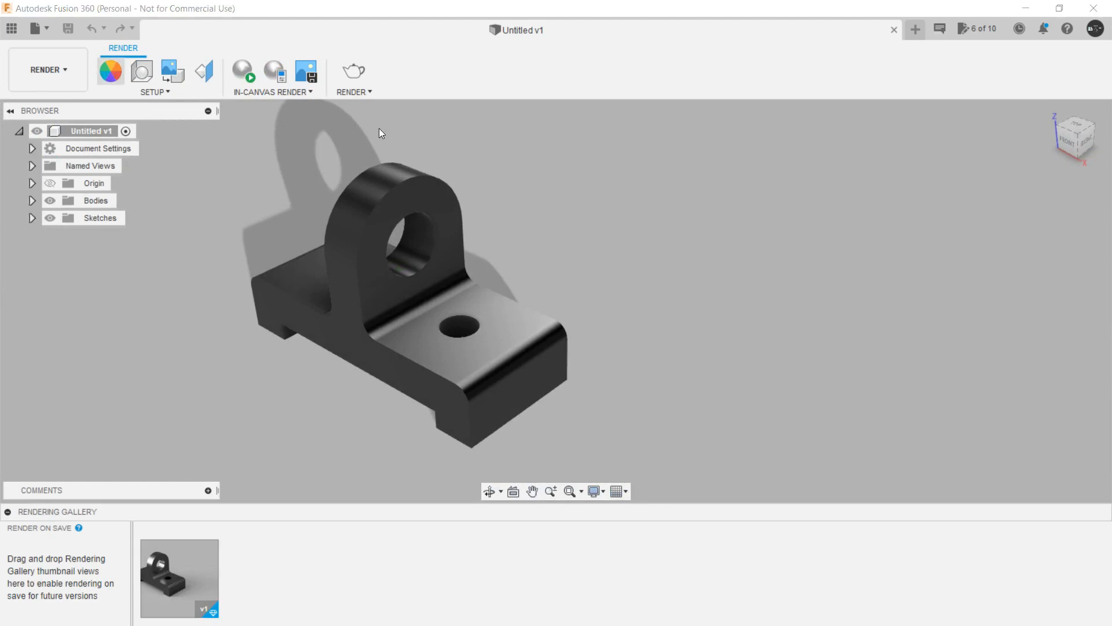
Start the Appearance command and set appearances to apply to Faces.
click(112, 73)
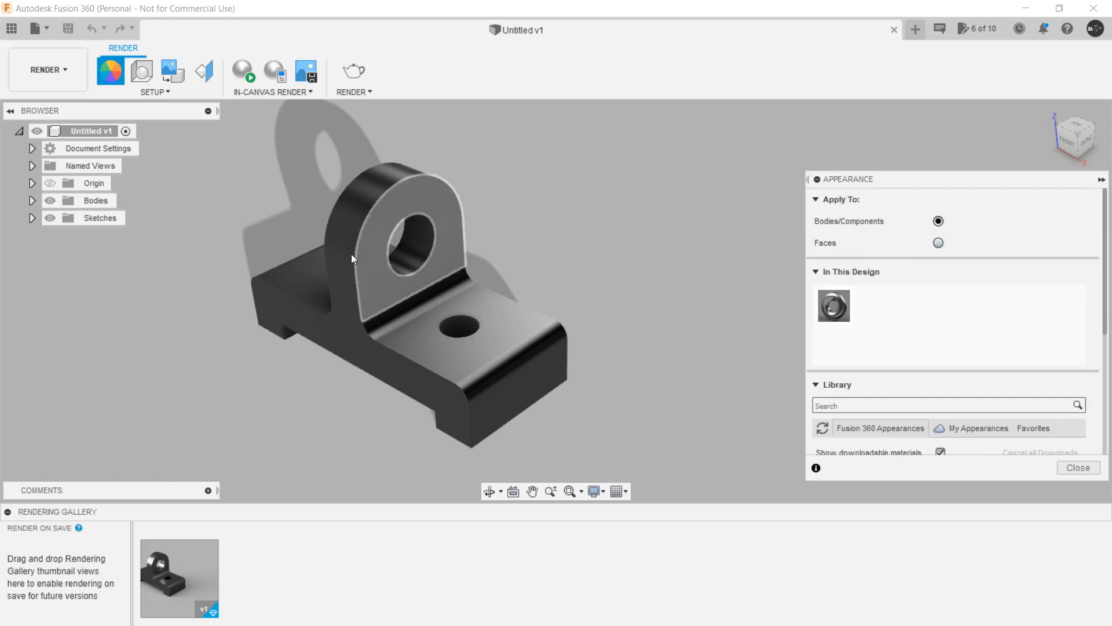
click(937, 246)
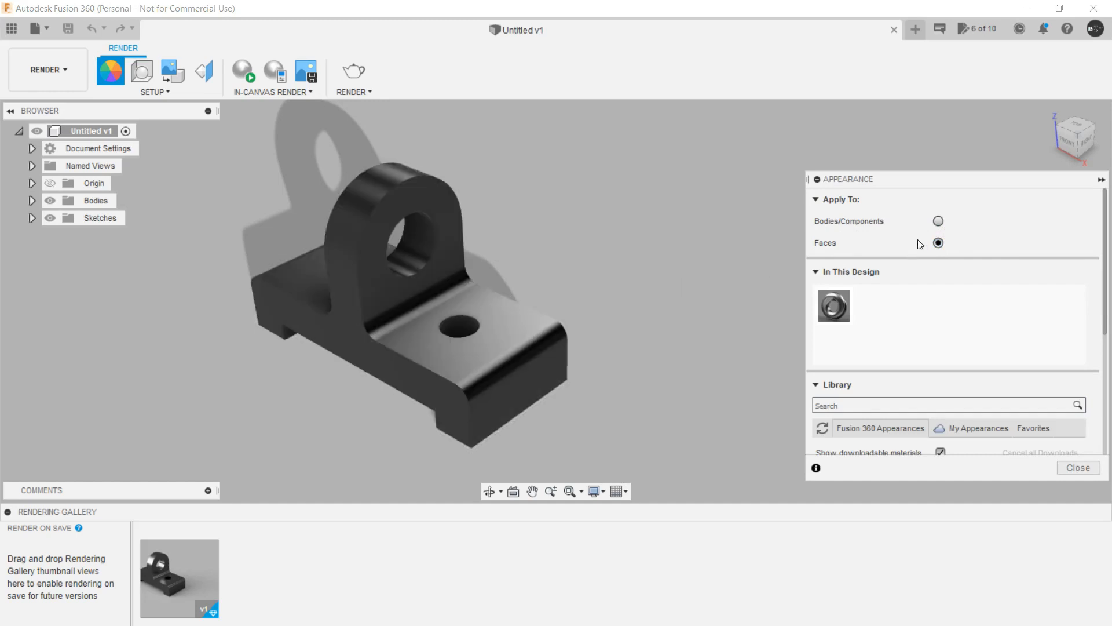
Browse the aluminum appearances in the Fusion 360 library, then collapse the Metal folder.
scroll(914, 298, down, 3)
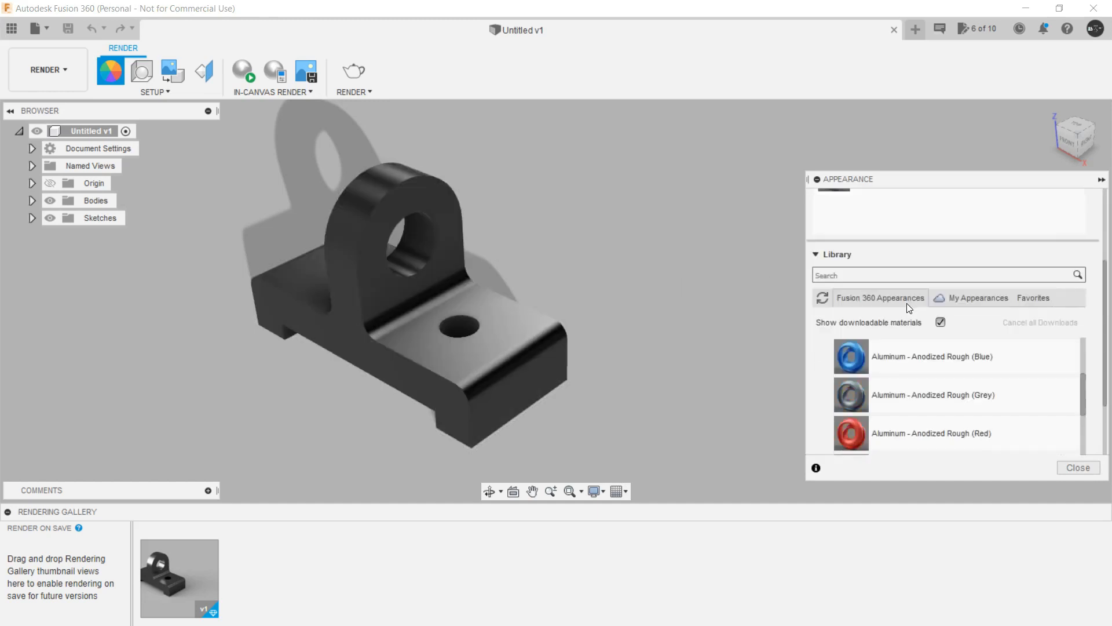
scroll(901, 342, up, 1)
scroll(906, 394, down, 5)
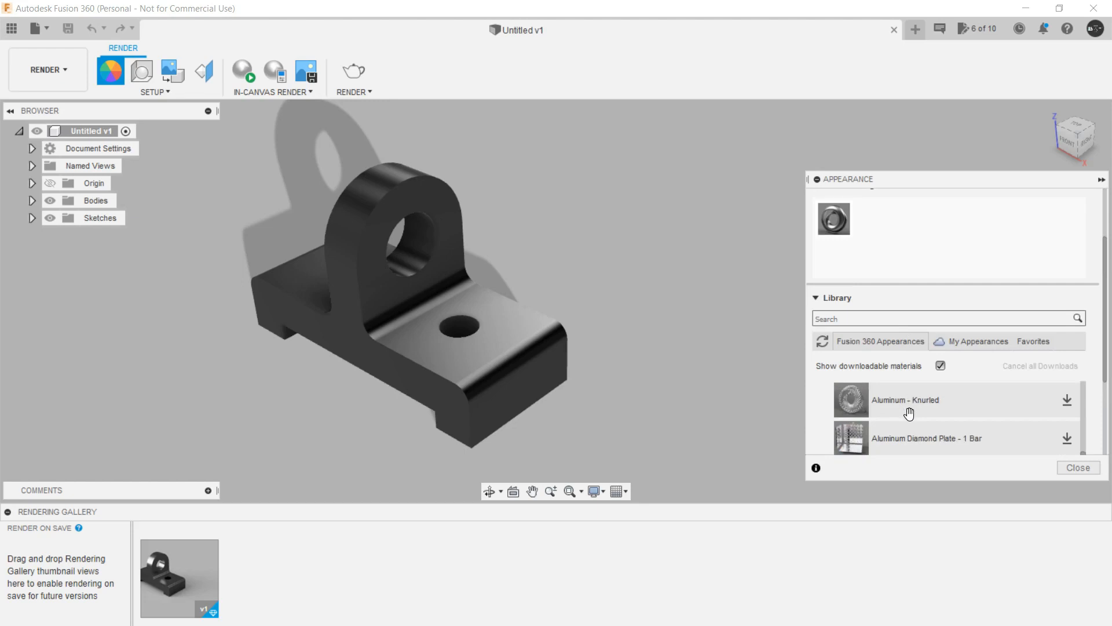
scroll(923, 360, down, 3)
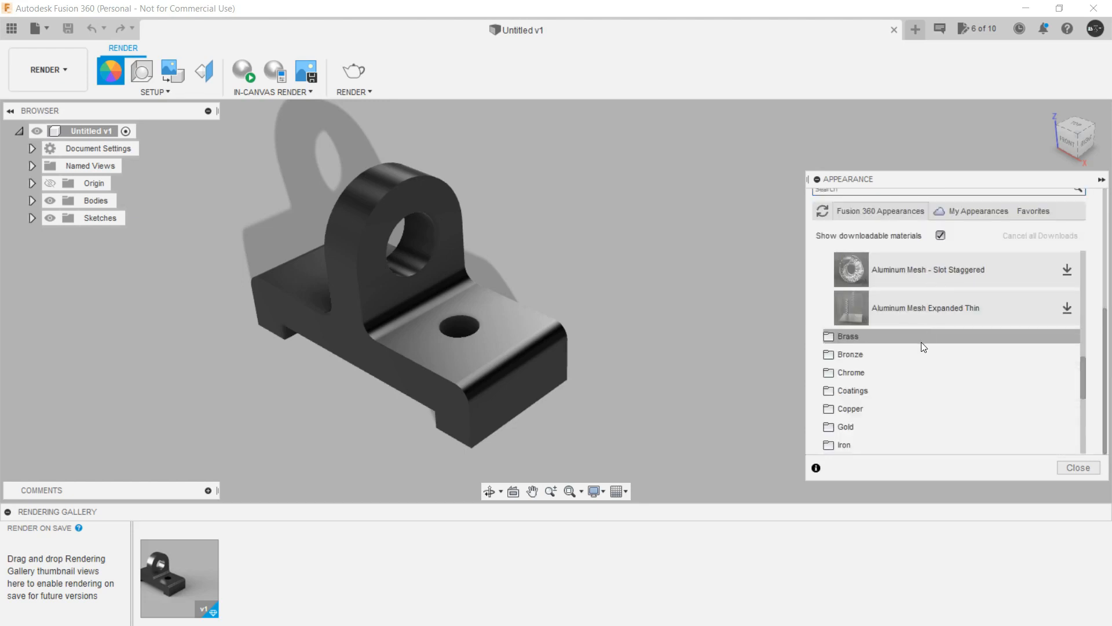
scroll(922, 345, up, 8)
scroll(928, 348, up, 3)
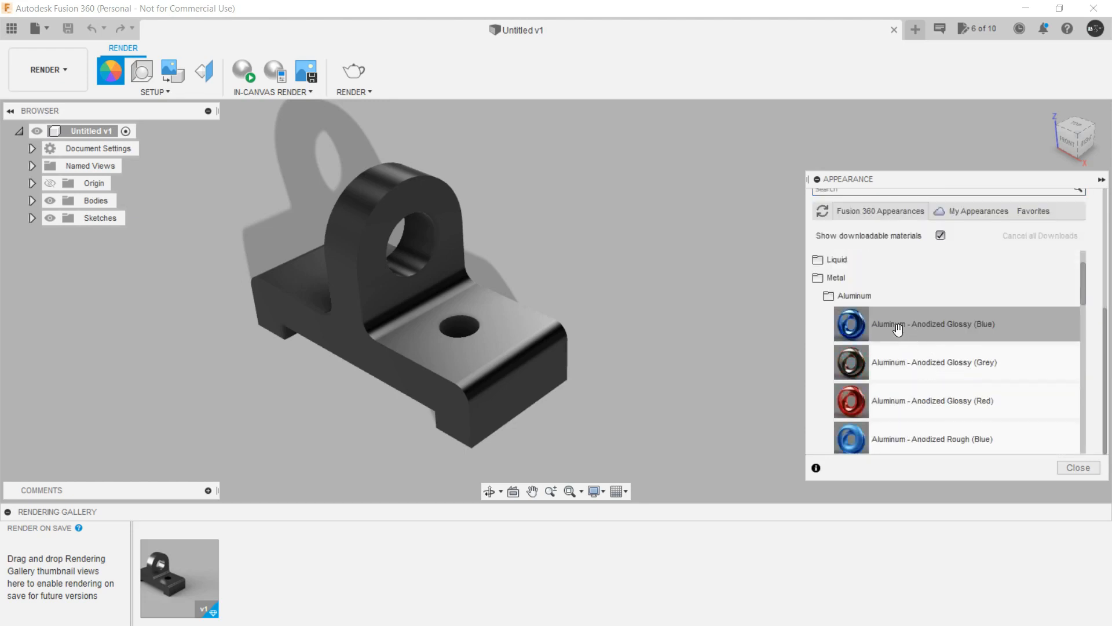
click(841, 277)
scroll(863, 293, up, 3)
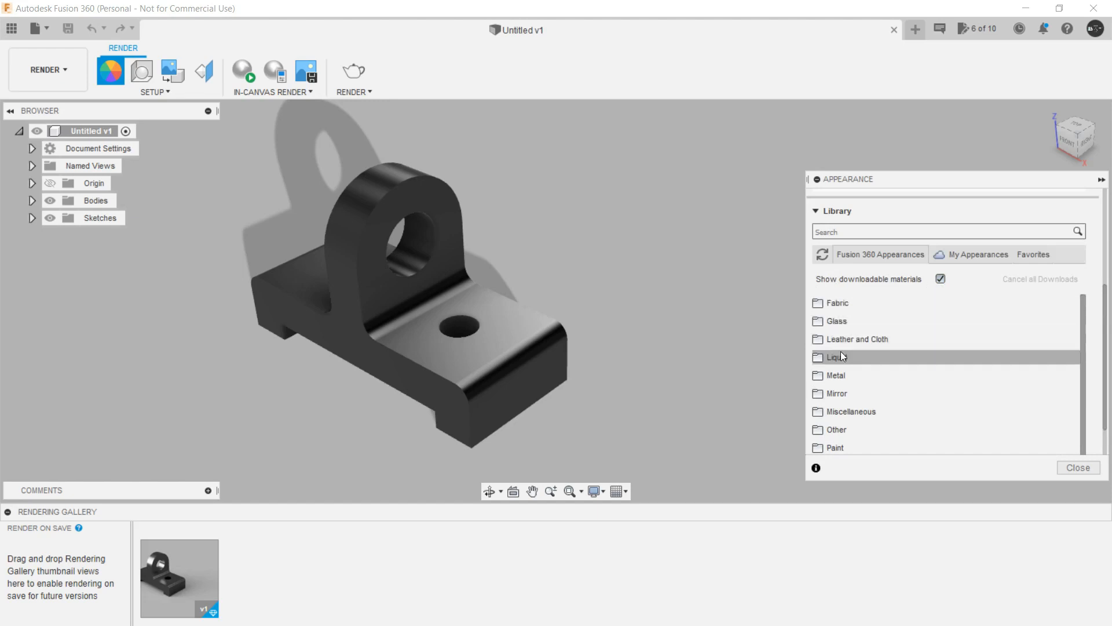
Look through the Cloth appearances under Leather and Cloth, then collapse both folders.
click(851, 339)
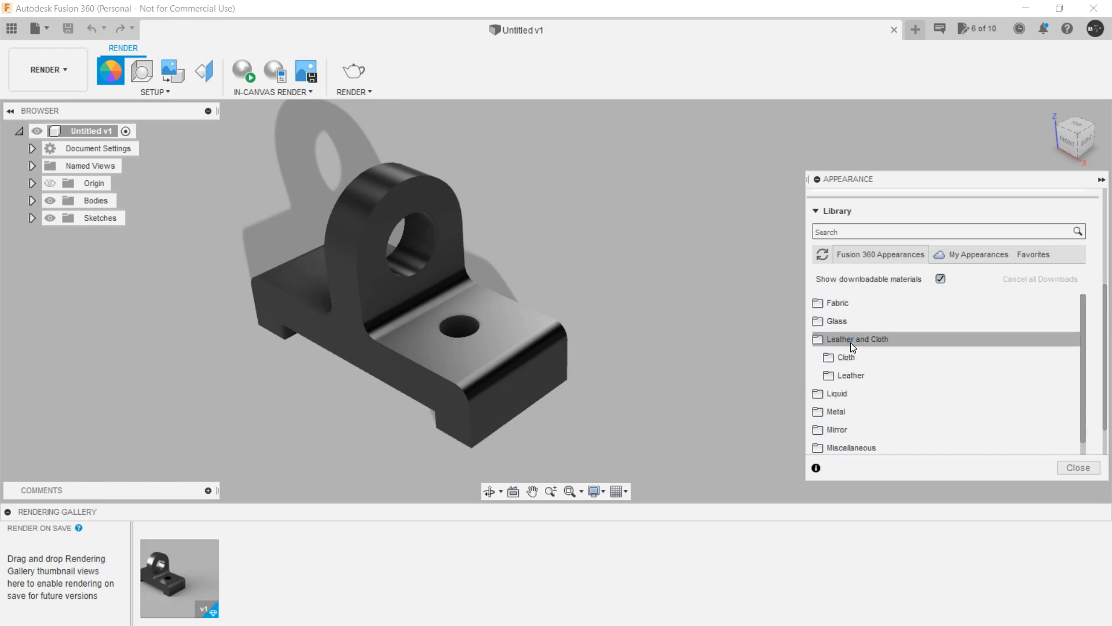
click(847, 355)
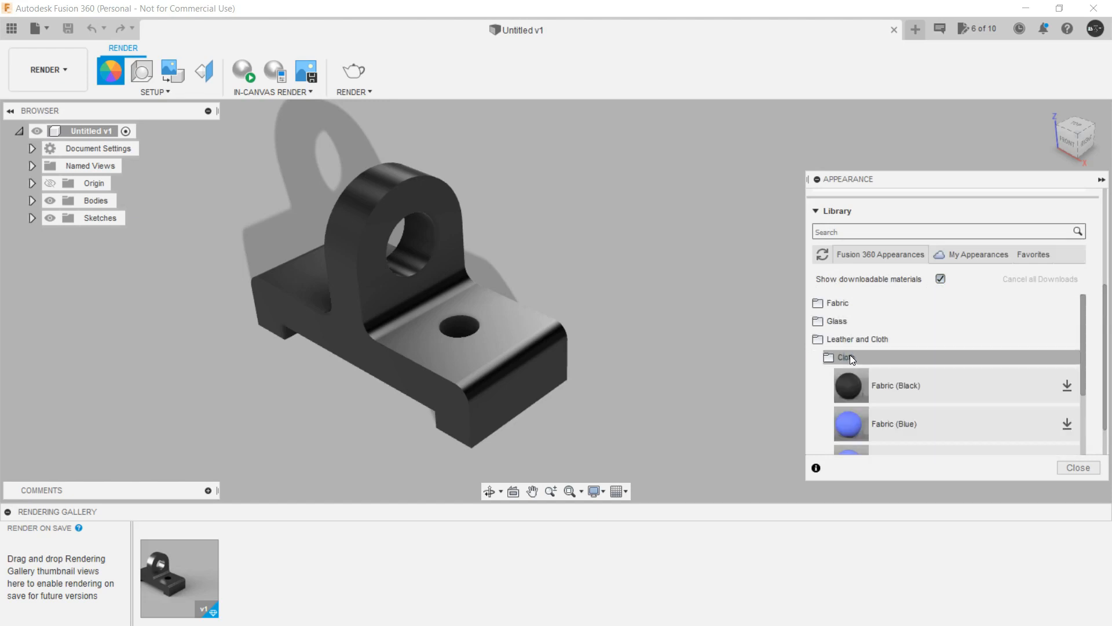
scroll(971, 365, down, 5)
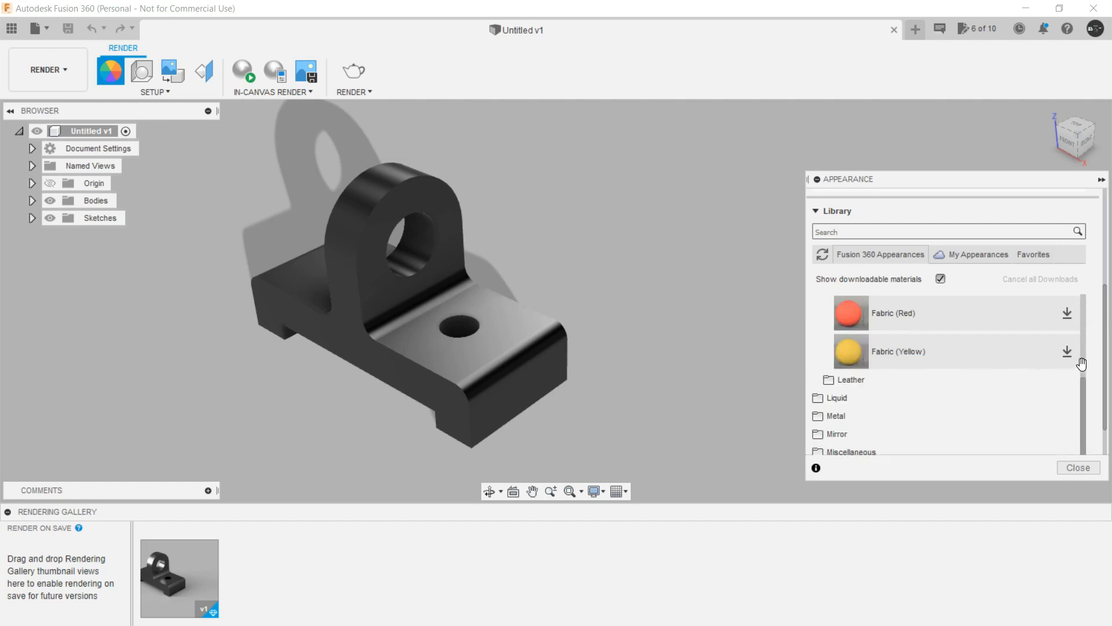
scroll(1075, 356, up, 5)
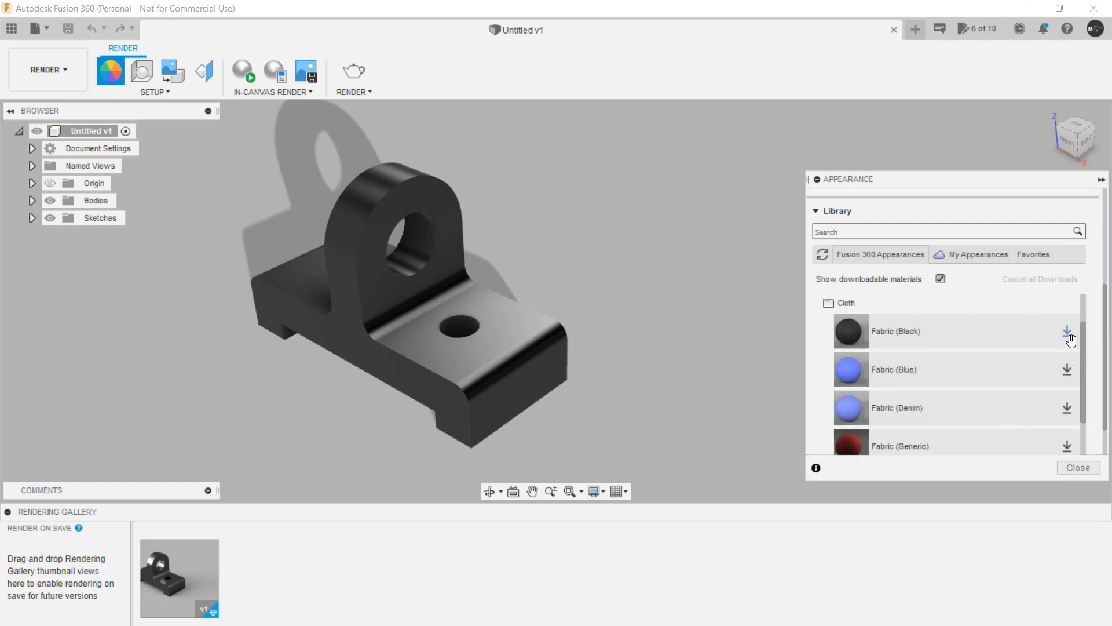
click(839, 304)
scroll(843, 312, up, 1)
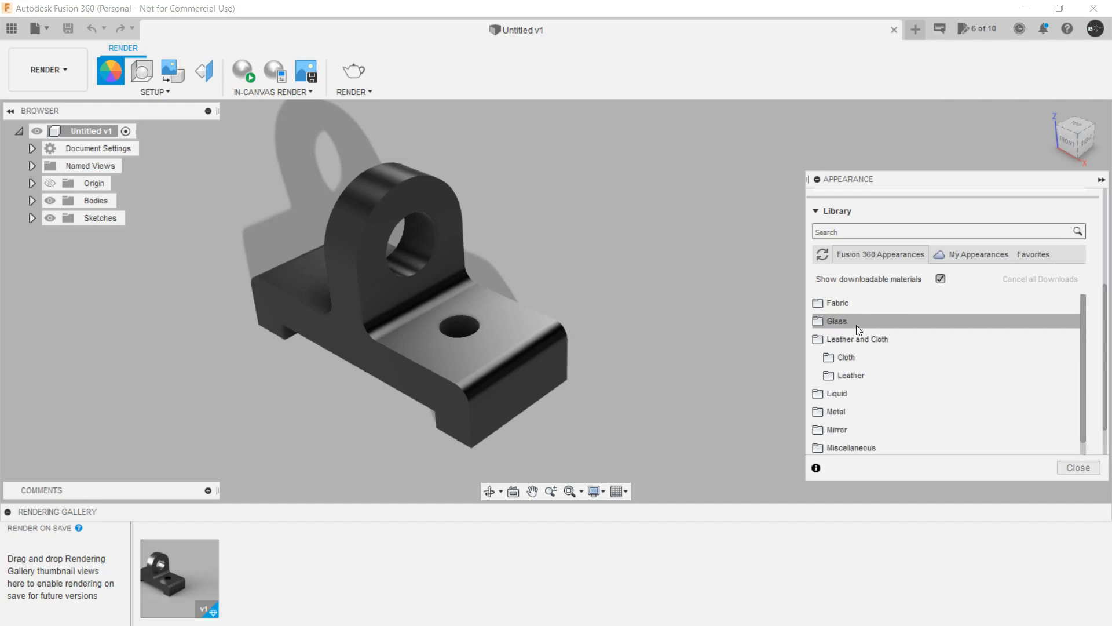
click(846, 338)
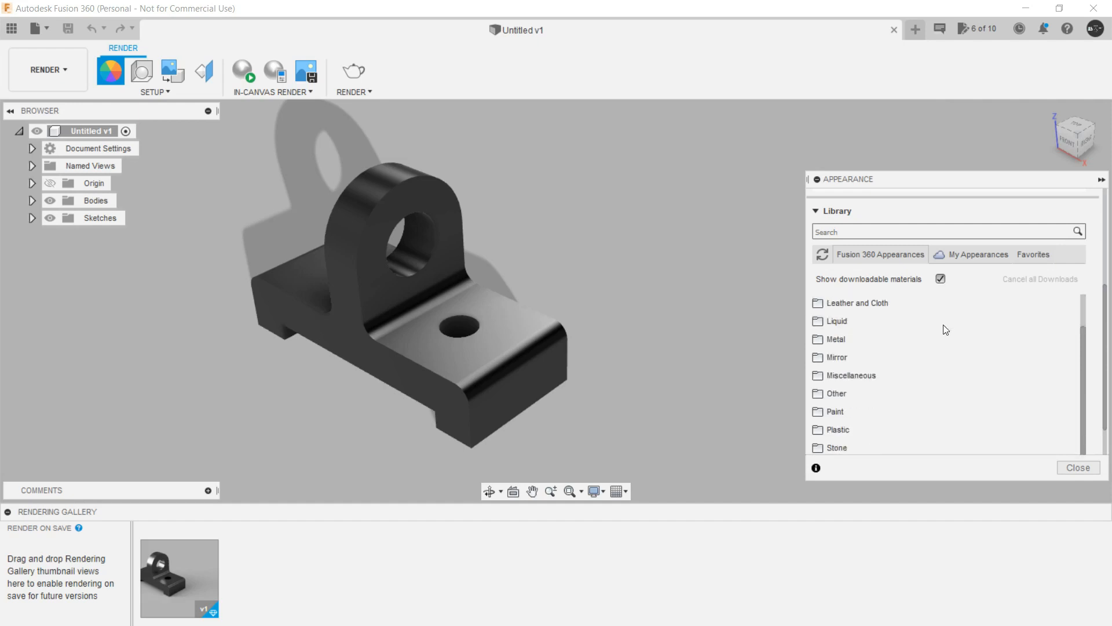
Expand the Metal and Aluminum folders in the appearance library to reach the anodized aluminum finishes.
scroll(854, 343, down, 1)
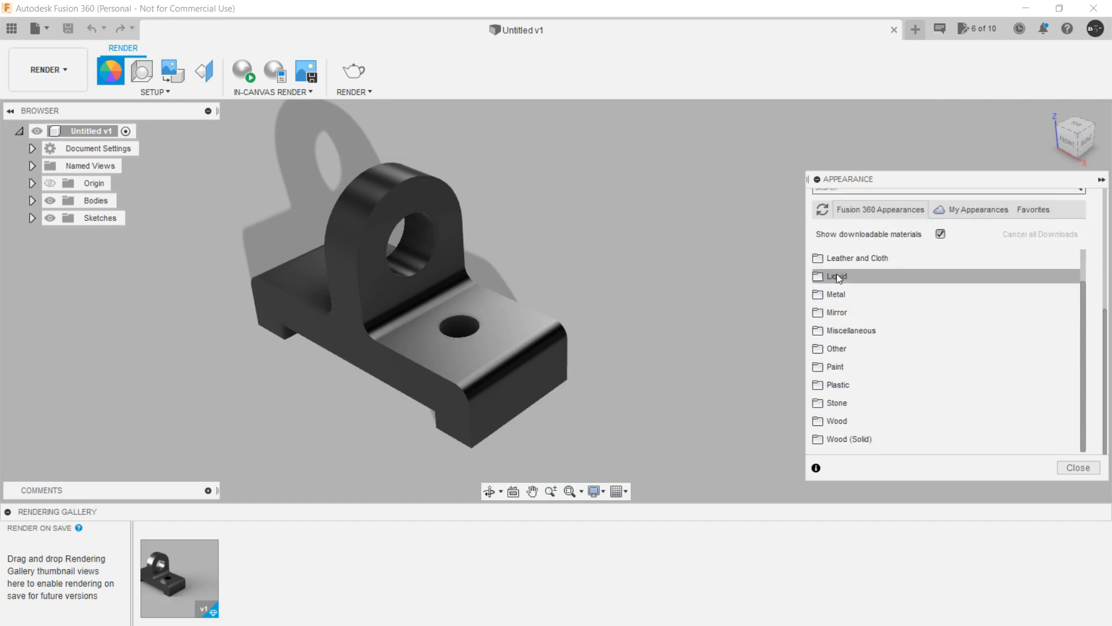
click(864, 294)
click(828, 313)
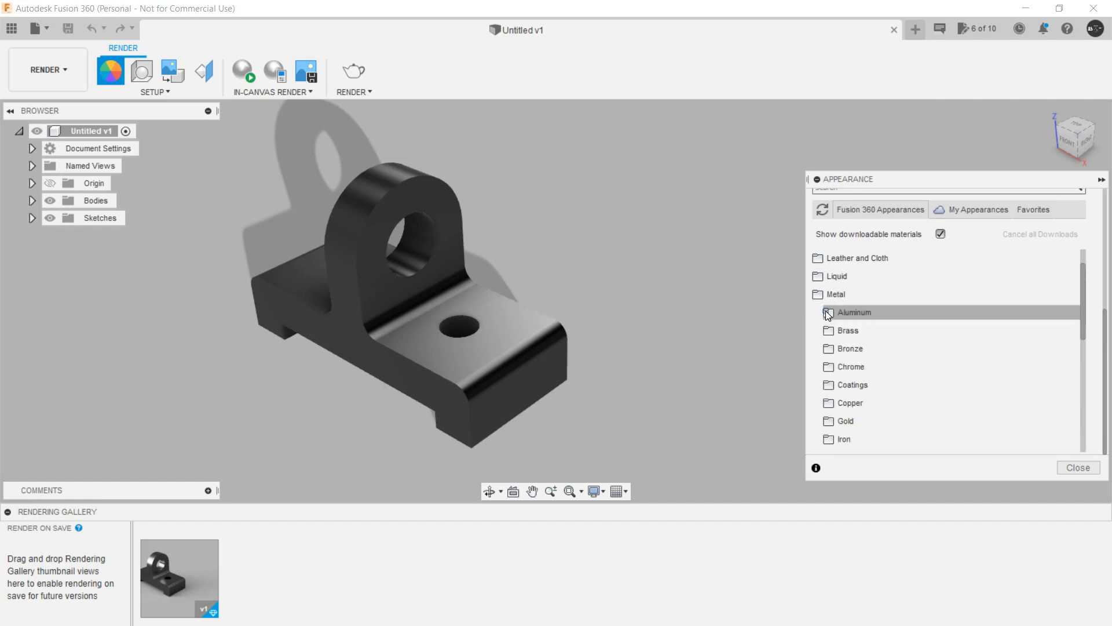
click(869, 308)
scroll(872, 315, down, 1)
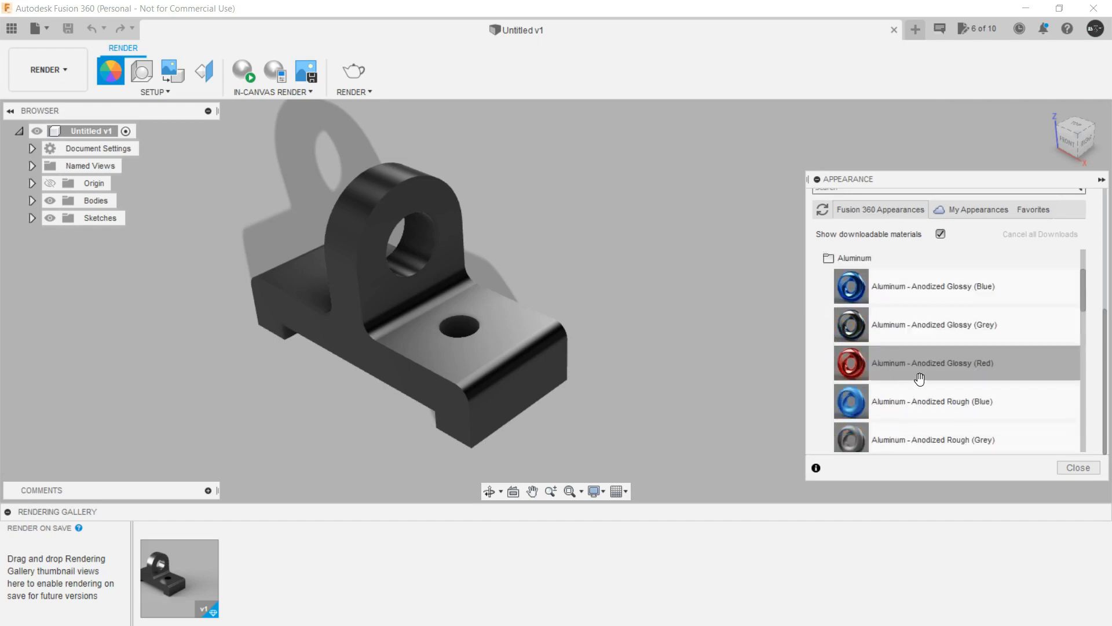
Apply the Aluminum - Anodized Glossy (Red) appearance to the whole bracket body.
drag(923, 376, 787, 347)
drag(563, 292, 453, 287)
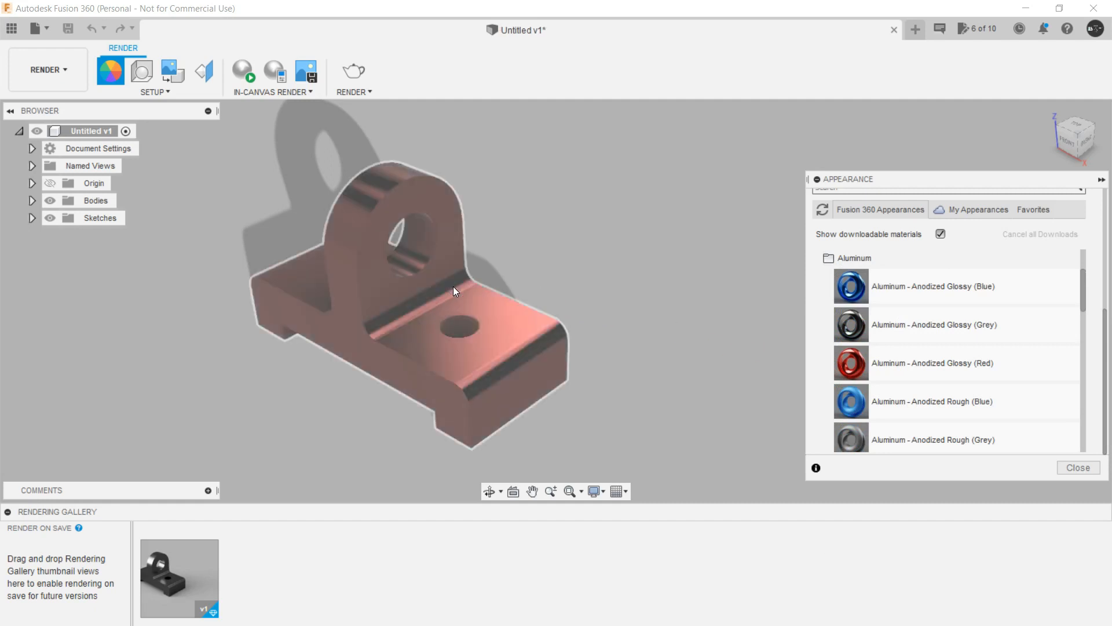
Set appearances to apply to Faces and put Aluminum - Anodized Rough (Blue) on the fillet at the foot of the upright lug.
scroll(944, 339, up, 5)
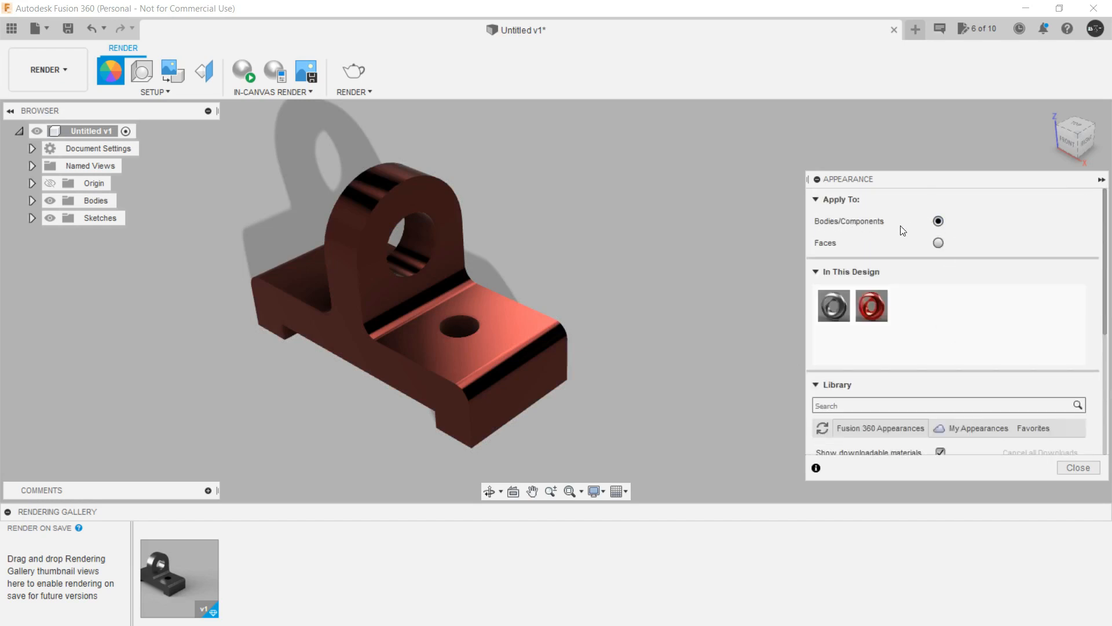
click(938, 243)
scroll(929, 298, down, 5)
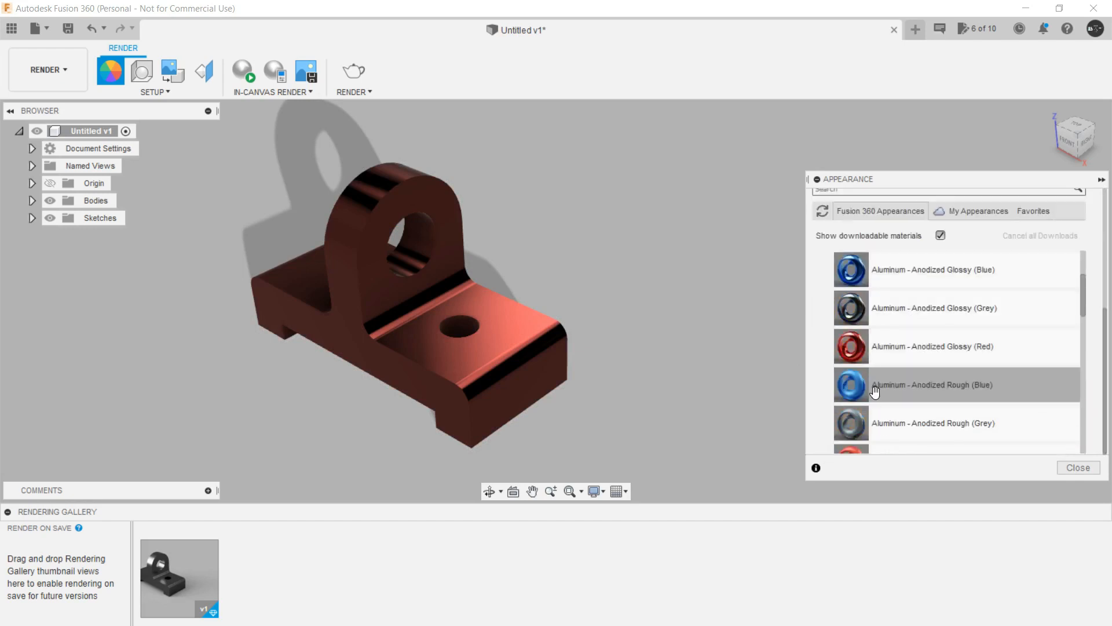
drag(872, 382, 777, 358)
drag(436, 283, 426, 297)
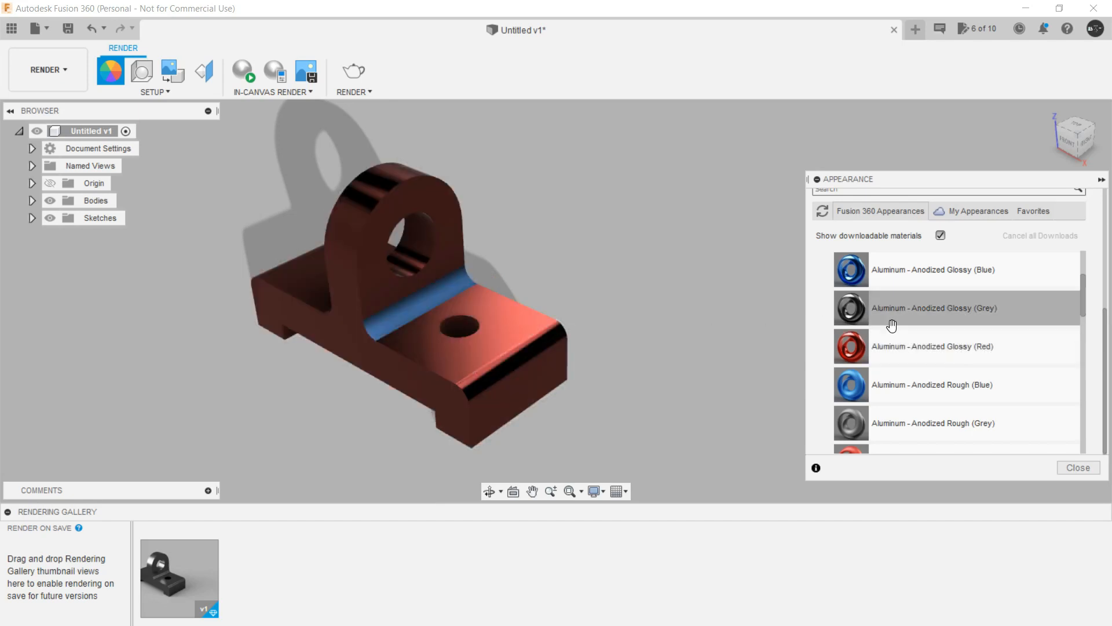
Apply Aluminum - Anodized Rough (Blue) to the rounded top edges at both ends of the bracket's base.
drag(890, 385, 568, 359)
drag(502, 361, 503, 363)
shift+middle_drag(303, 397, 516, 380)
drag(943, 389, 363, 377)
mouse_move(655, 377)
shift+middle_down()
mouse_move(469, 410)
mouse_move(423, 370)
mouse_move(429, 329)
mouse_move(580, 371)
shift+middle_up()
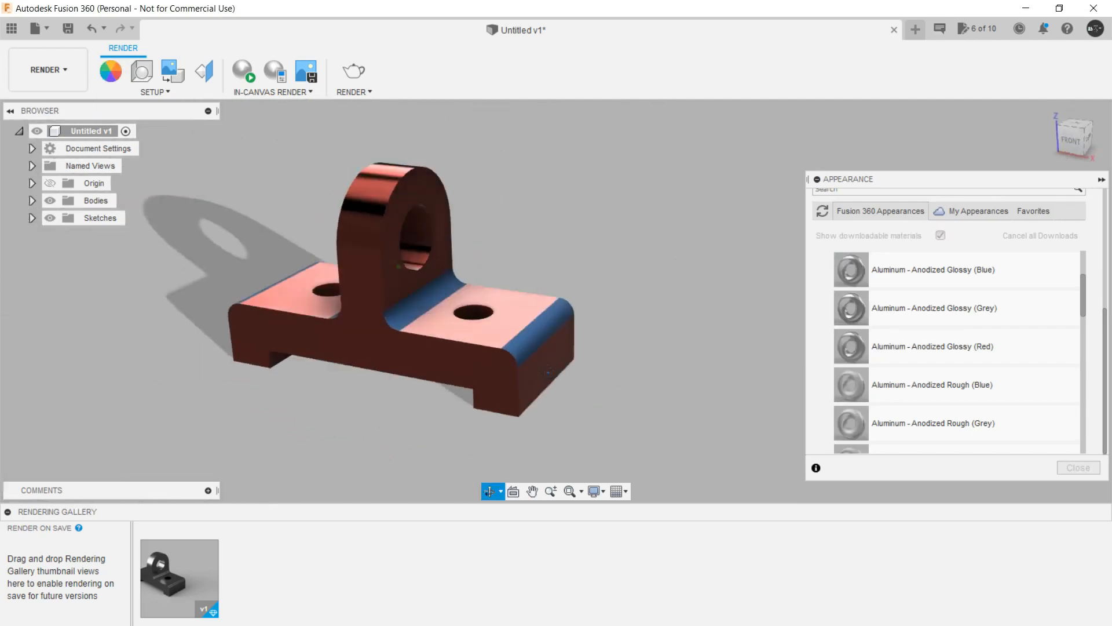
Collapse the Aluminum and Metal folders in the appearance library and close the Appearance command.
scroll(1005, 356, down, 3)
scroll(1002, 358, up, 5)
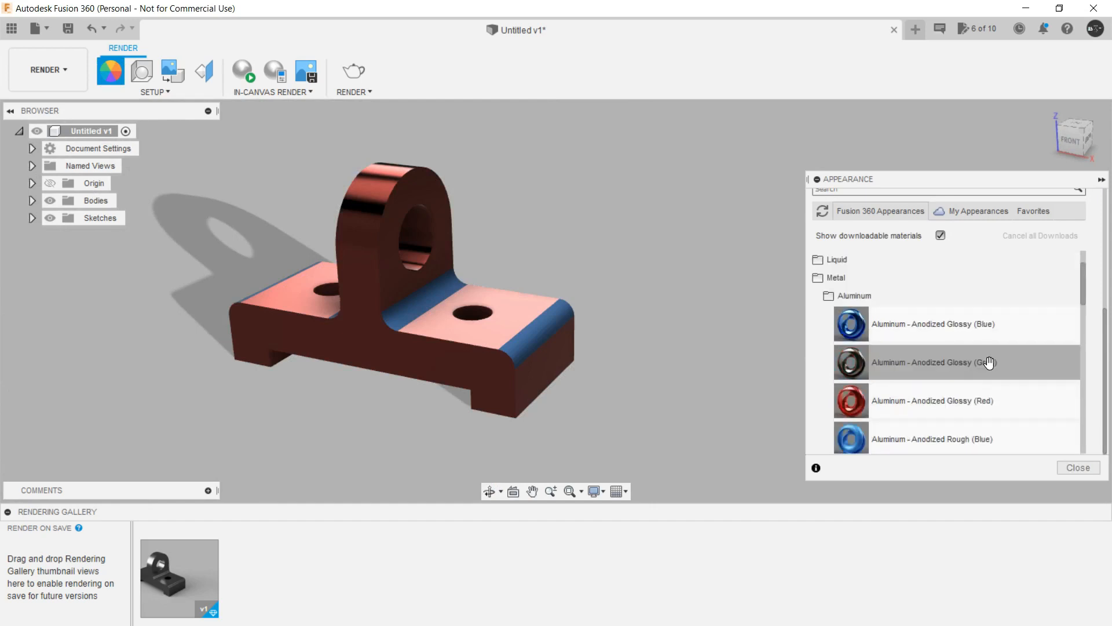
click(857, 290)
click(844, 277)
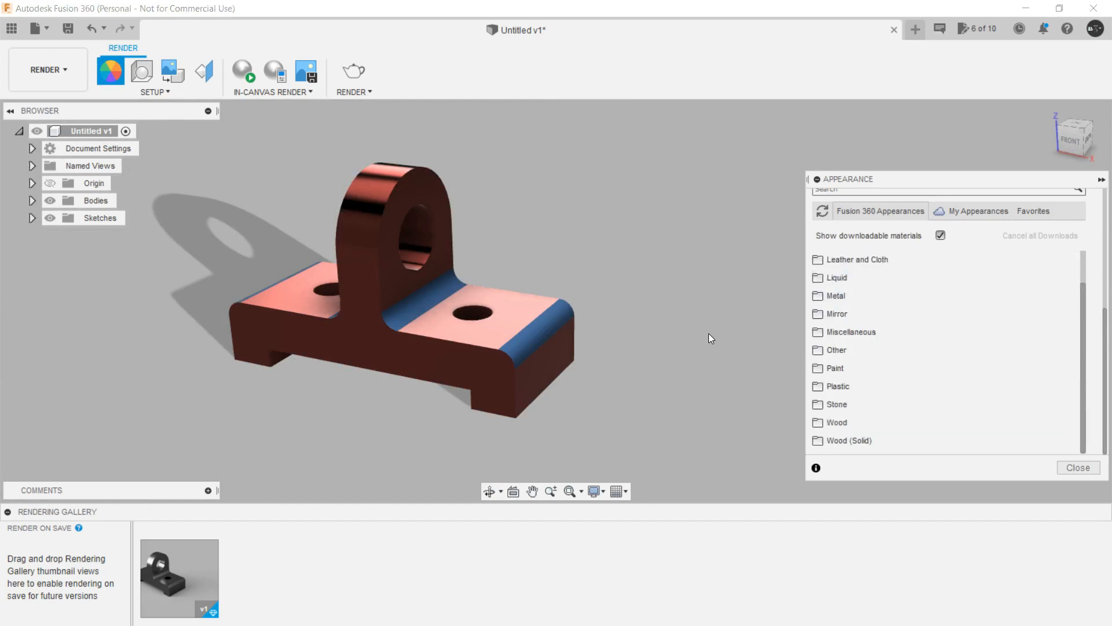
mouse_move(695, 342)
shift+middle_down()
mouse_move(680, 367)
mouse_move(694, 360)
shift+middle_up()
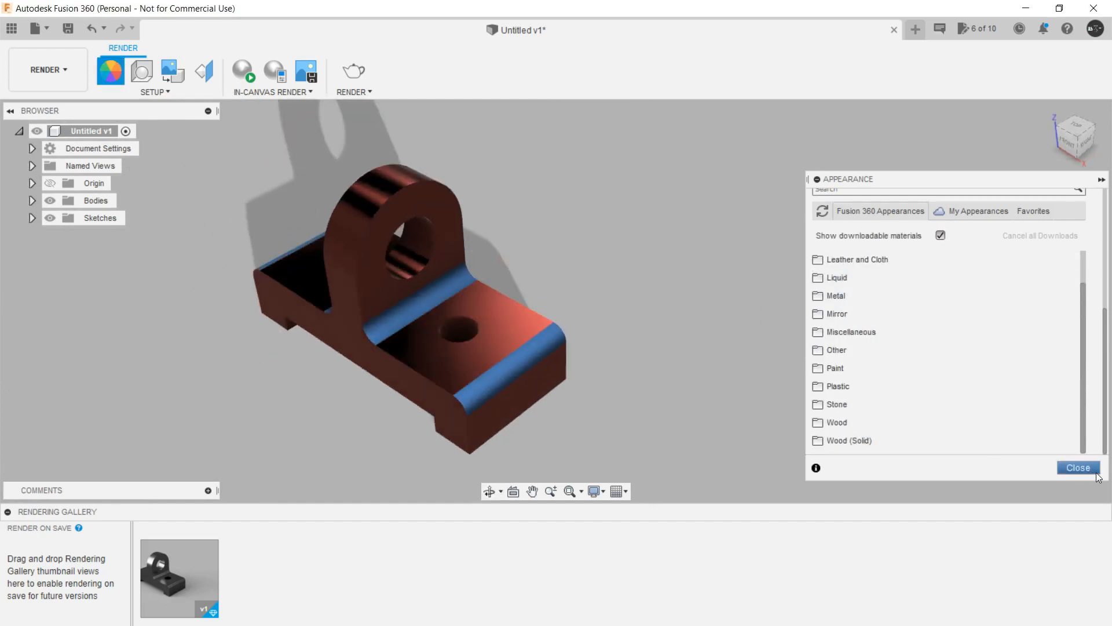
click(1078, 468)
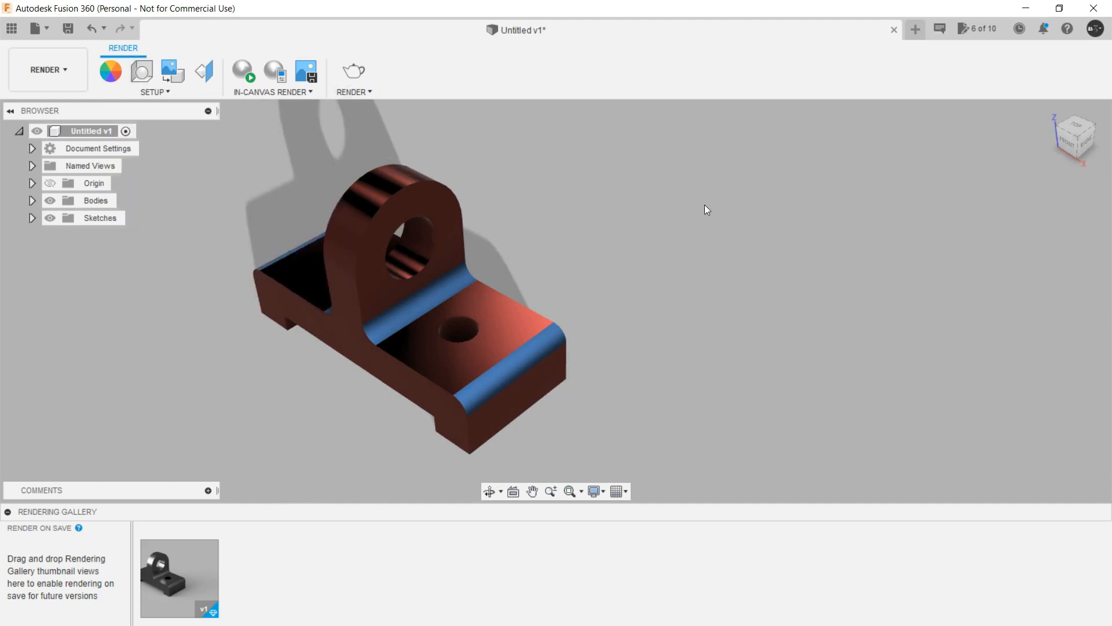
Open the scene settings and go to the Ground options.
shift+middle_drag(676, 226, 672, 206)
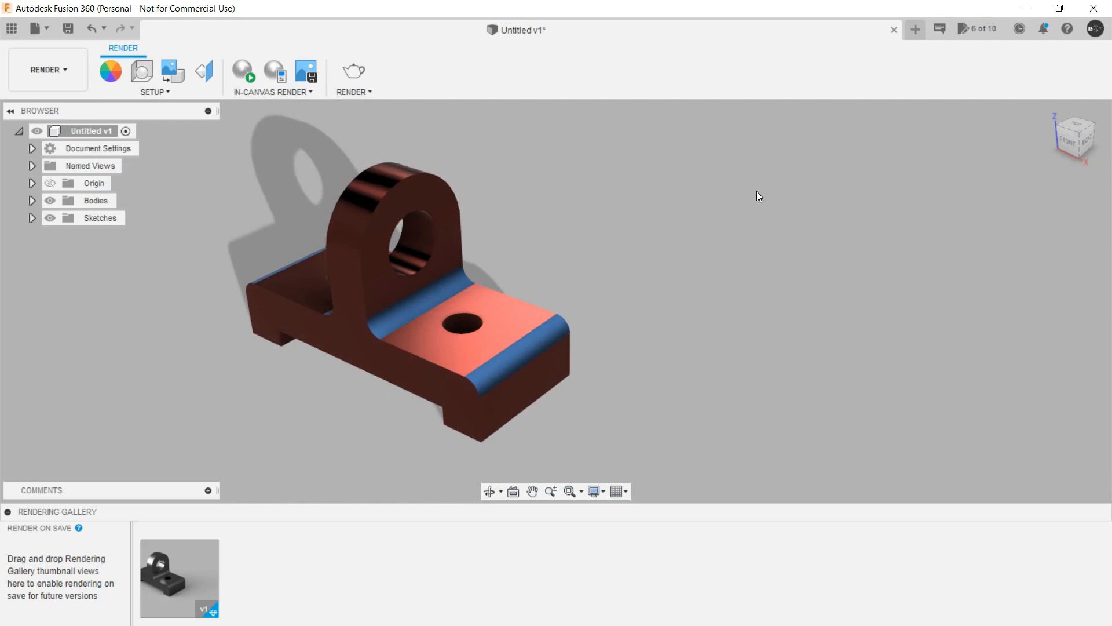
middle_drag(166, 295, 284, 276)
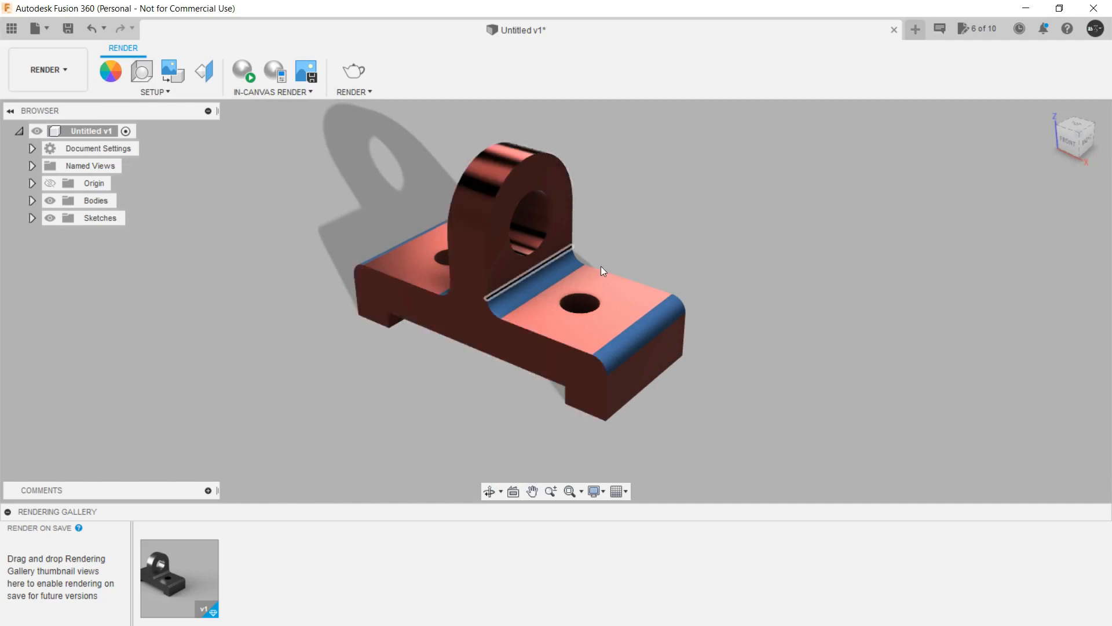
scroll(764, 231, down, 2)
middle_drag(767, 231, 649, 245)
scroll(749, 263, down, 2)
click(147, 71)
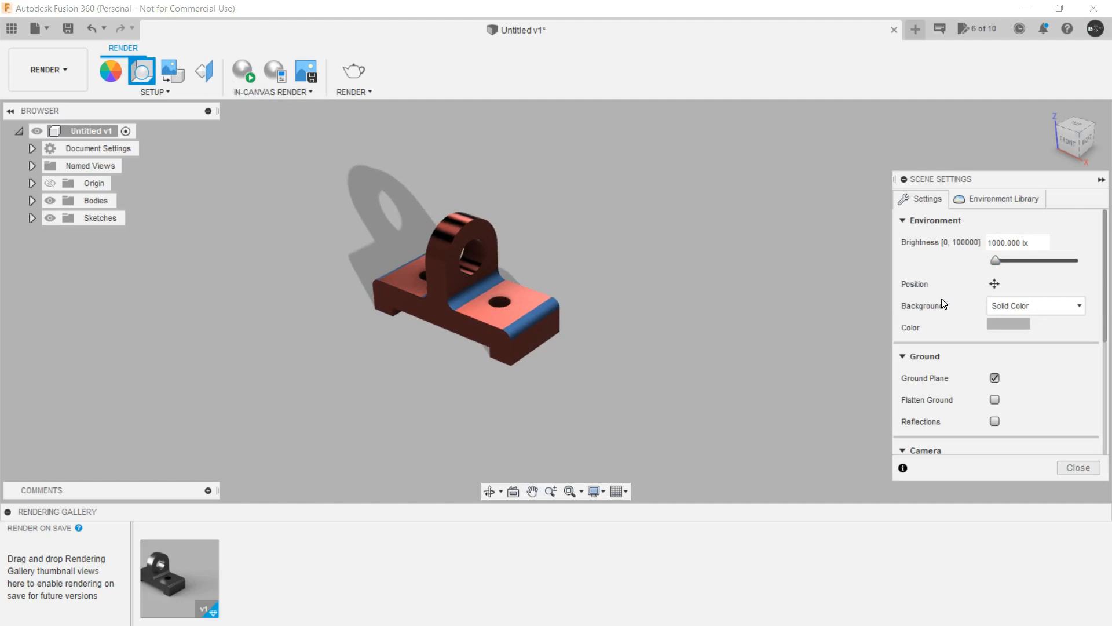
scroll(942, 301, down, 2)
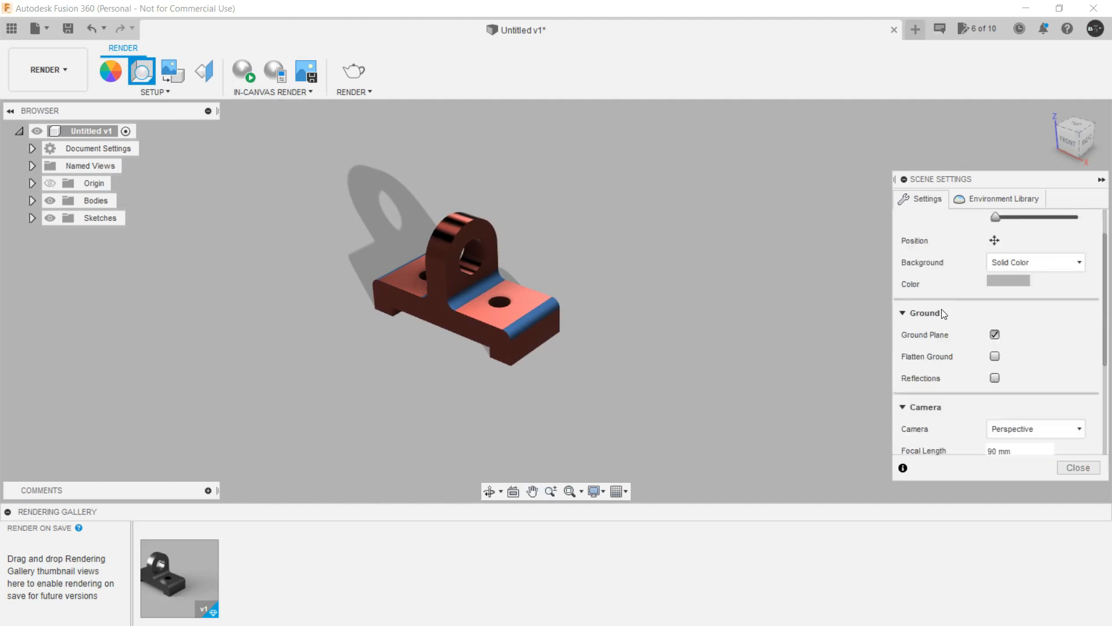
Try out ground reflections on the bracket and turn them off again.
click(995, 377)
mouse_move(455, 400)
shift+middle_down()
mouse_move(482, 355)
mouse_move(470, 392)
shift+middle_up()
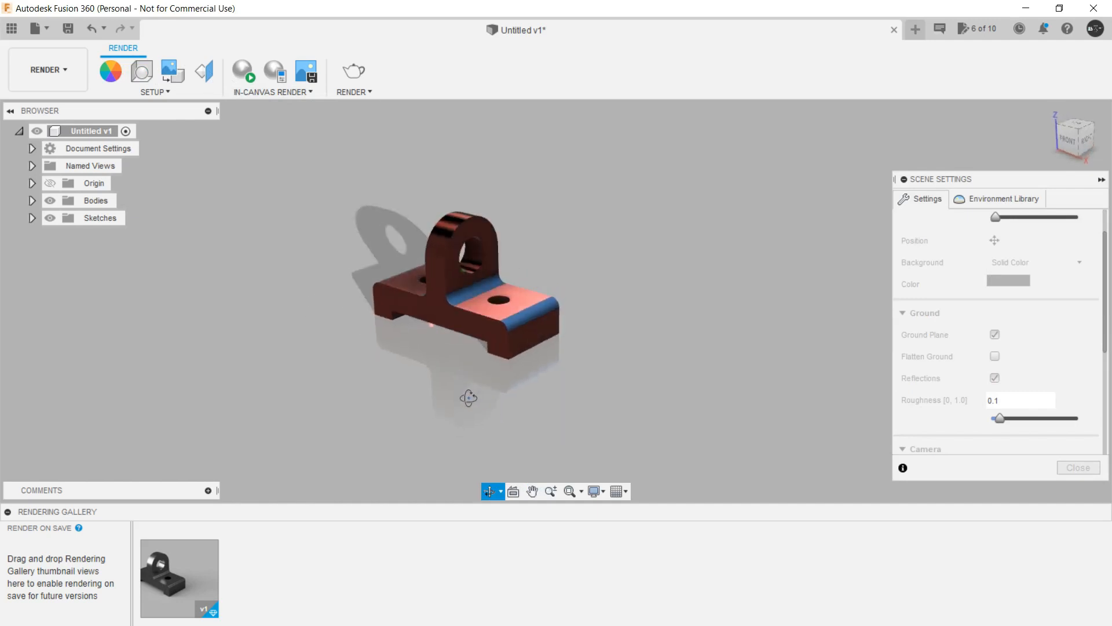
click(995, 379)
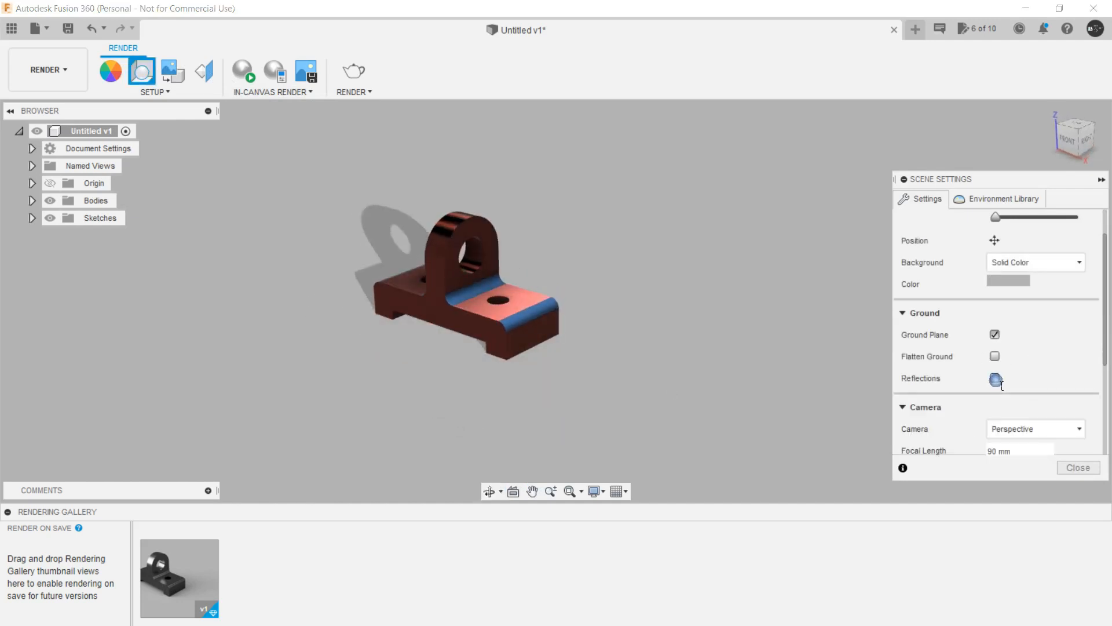
Set the solid background color to a golden yellow with RGB 219, 180, 37.
scroll(1008, 368, down, 2)
scroll(1021, 355, up, 1)
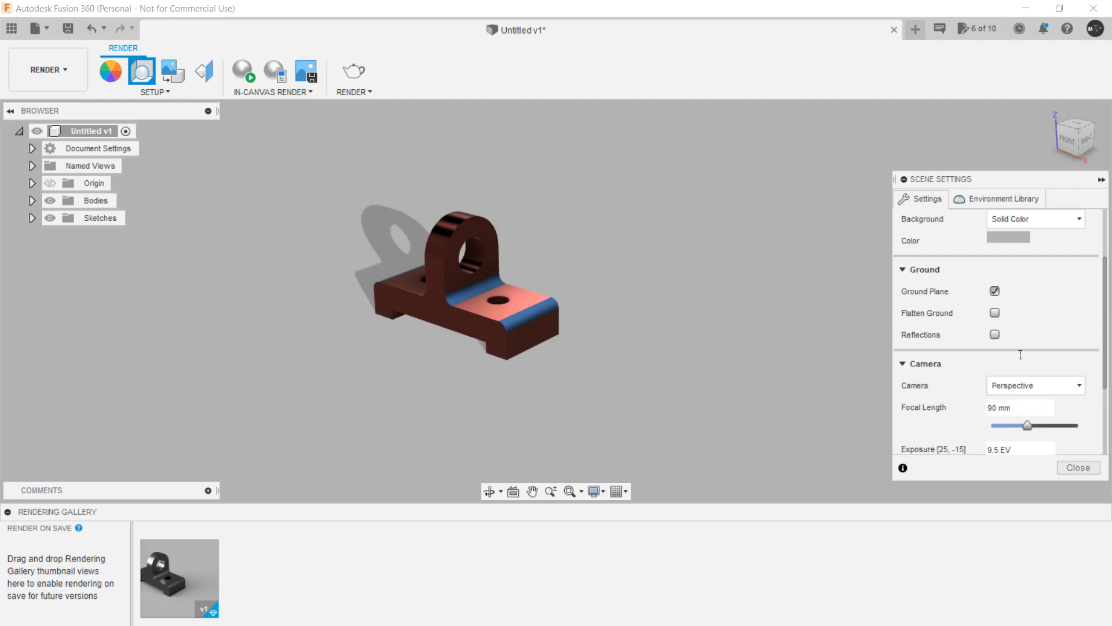
scroll(989, 316, up, 1)
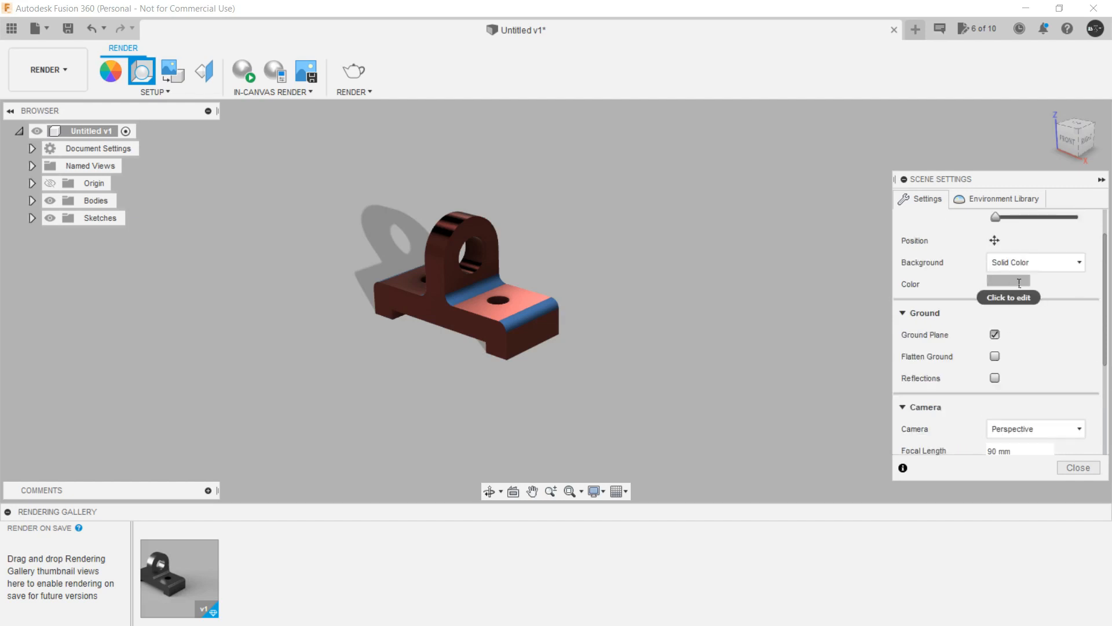
click(1019, 282)
click(774, 223)
drag(877, 184, 860, 185)
drag(800, 207, 763, 213)
click(843, 291)
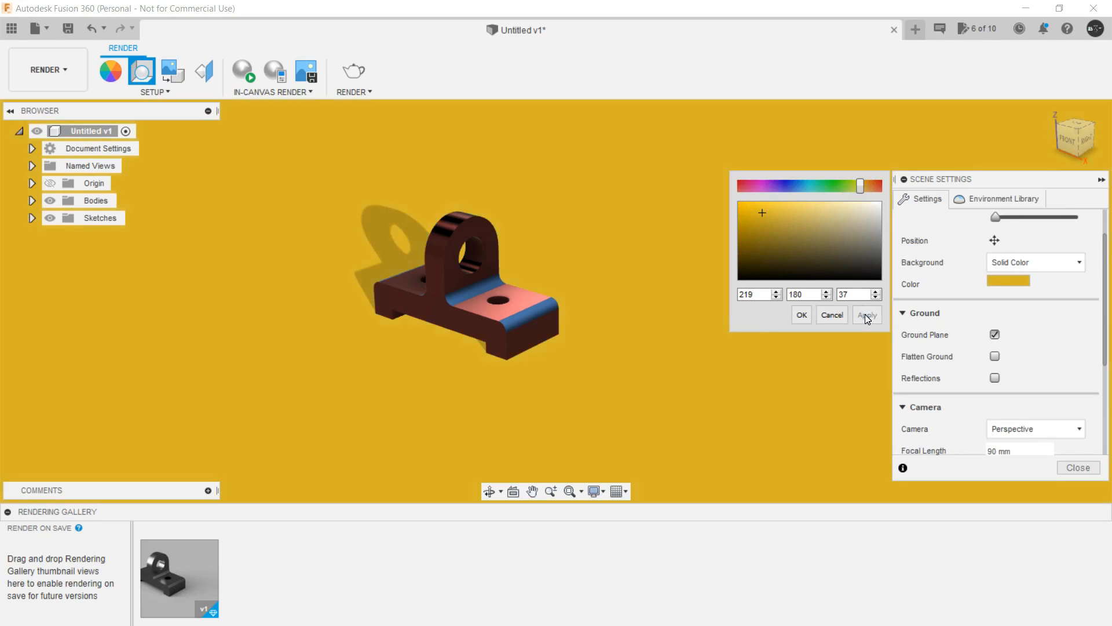
click(801, 315)
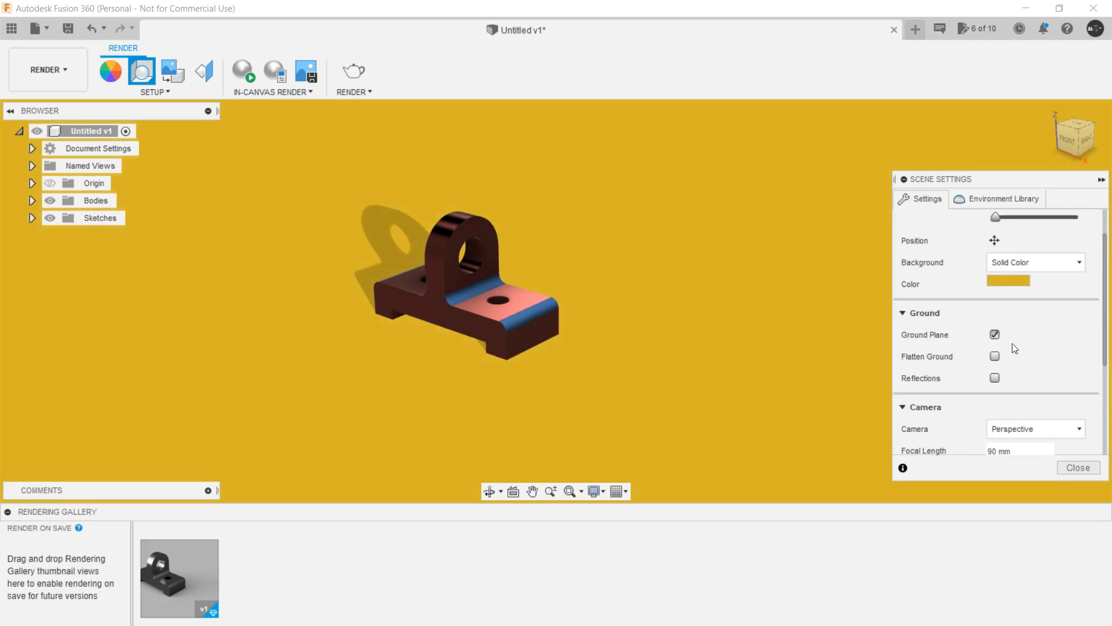
scroll(1028, 302, up, 2)
click(1056, 303)
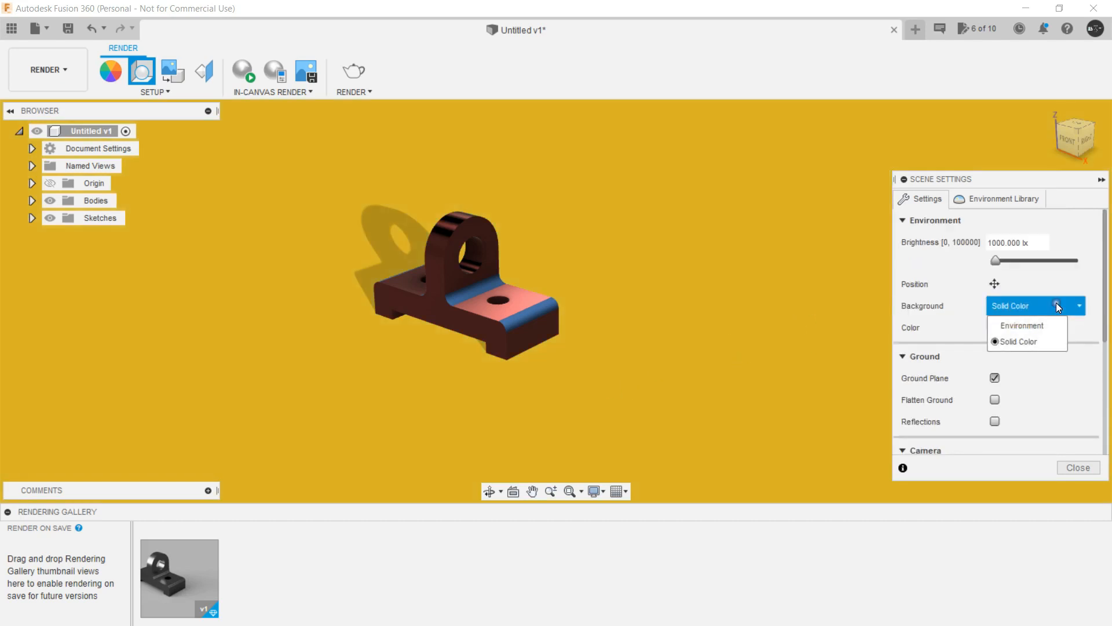
click(1063, 307)
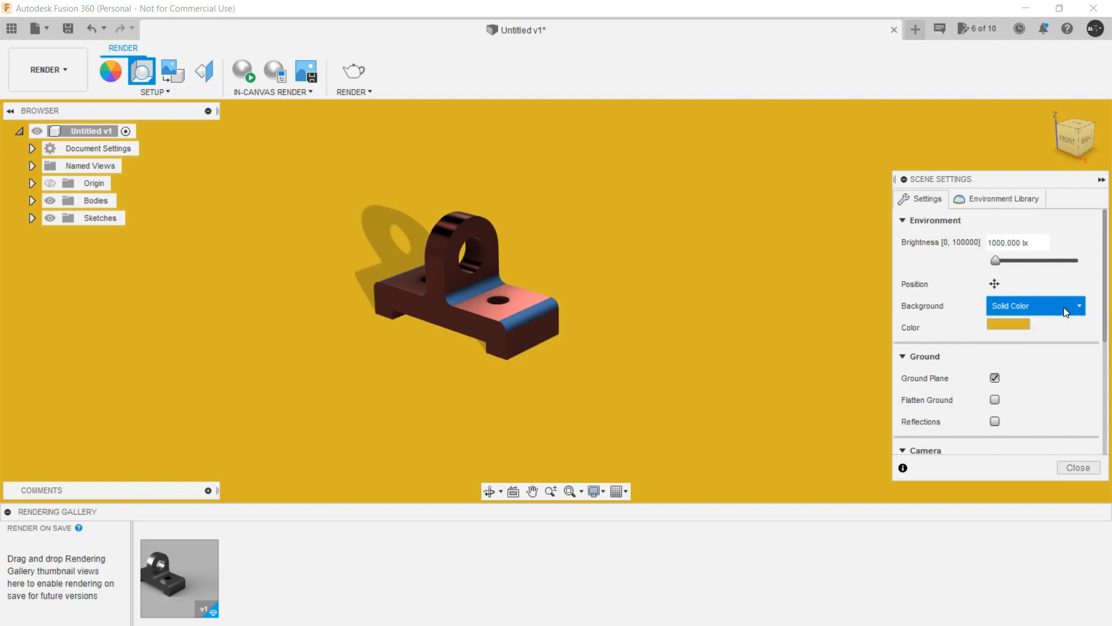
Set the camera's focal length to 92 mm and the exposure to 8.5 EV.
scroll(1004, 340, down, 3)
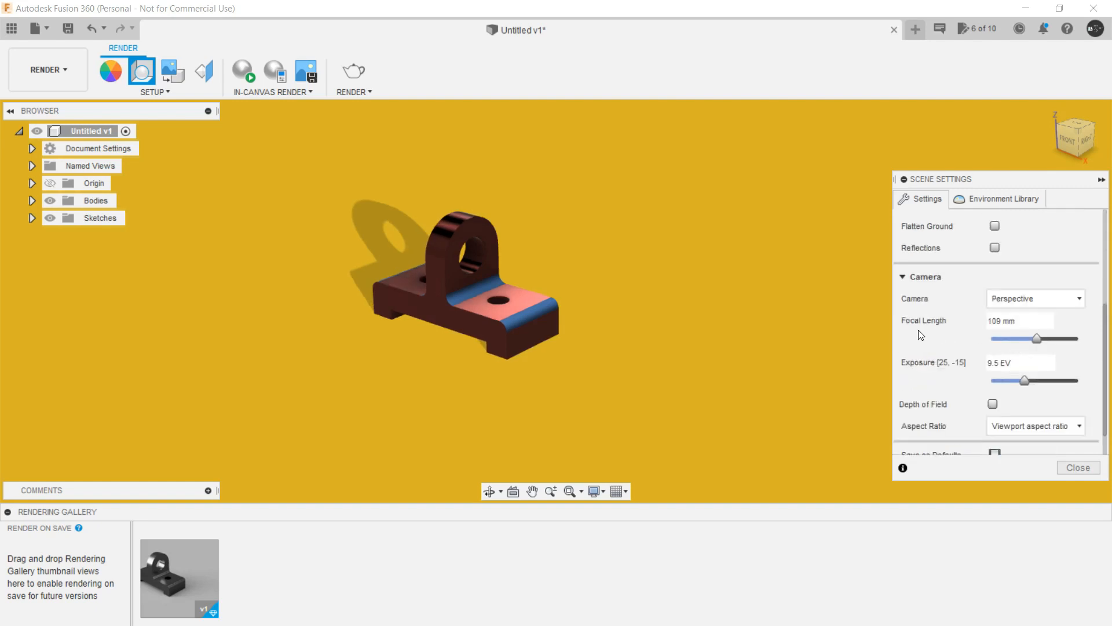
scroll(921, 335, down, 1)
mouse_move(1038, 304)
mouse_down()
mouse_move(990, 304)
mouse_move(1030, 307)
mouse_up()
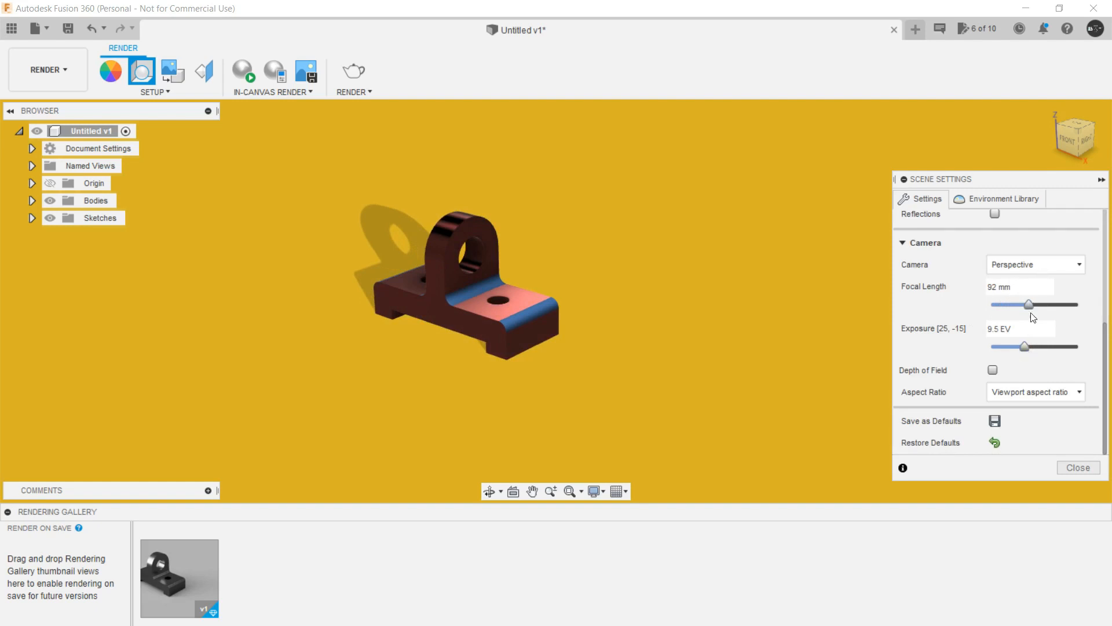
mouse_move(1023, 347)
mouse_down()
mouse_move(1038, 349)
mouse_move(1028, 347)
mouse_up()
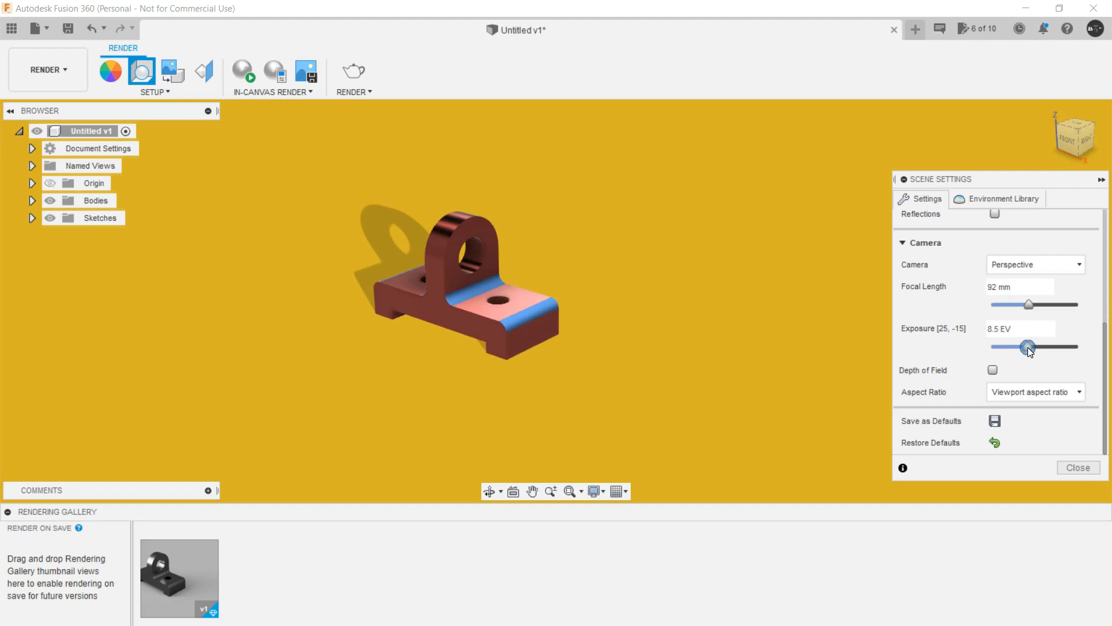
Try the 16:9 Widescreen aspect ratio and return to the viewport aspect ratio.
click(1040, 391)
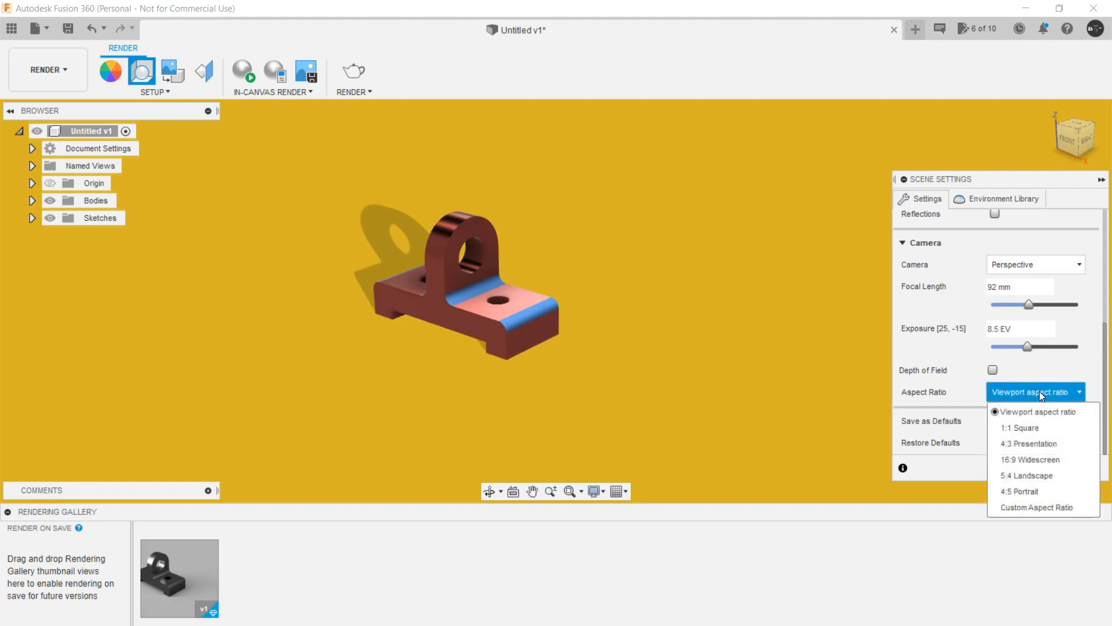
click(1030, 460)
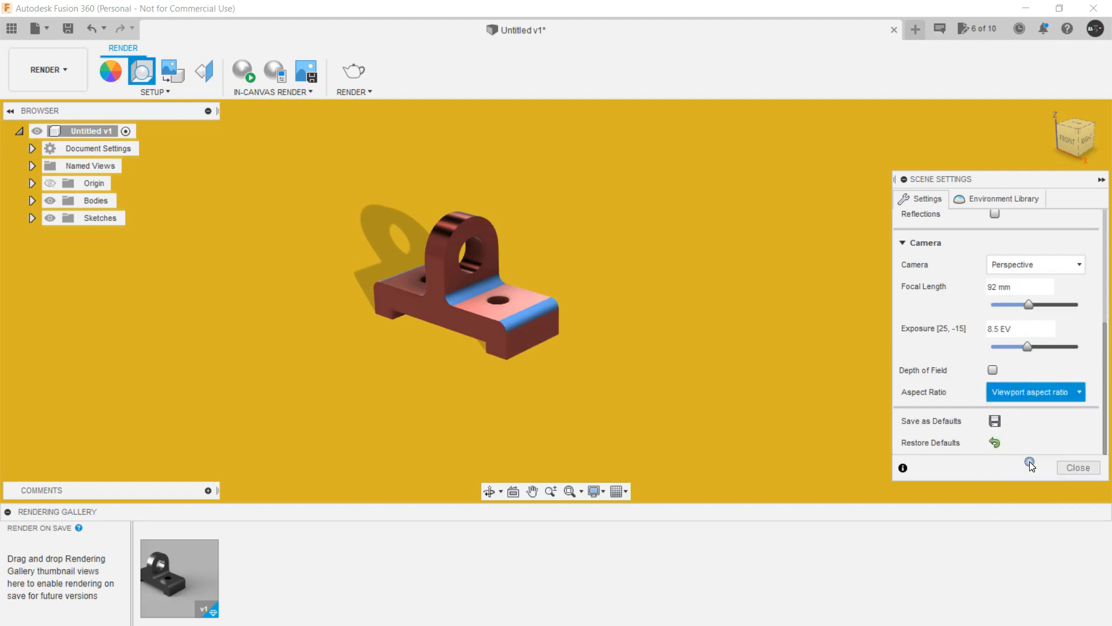
click(1045, 392)
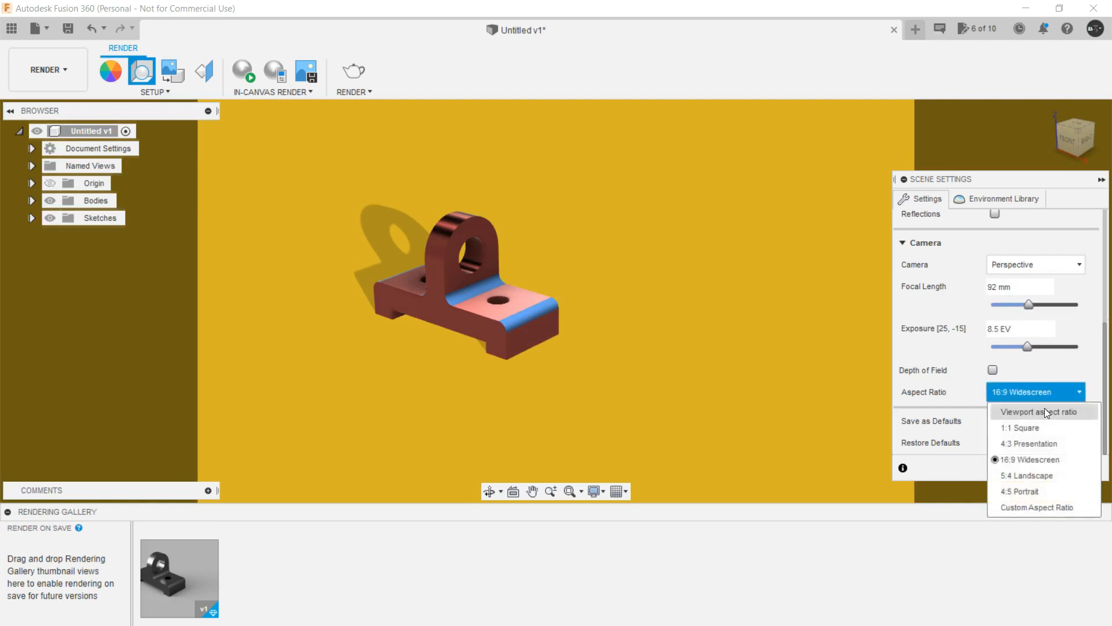
click(1046, 413)
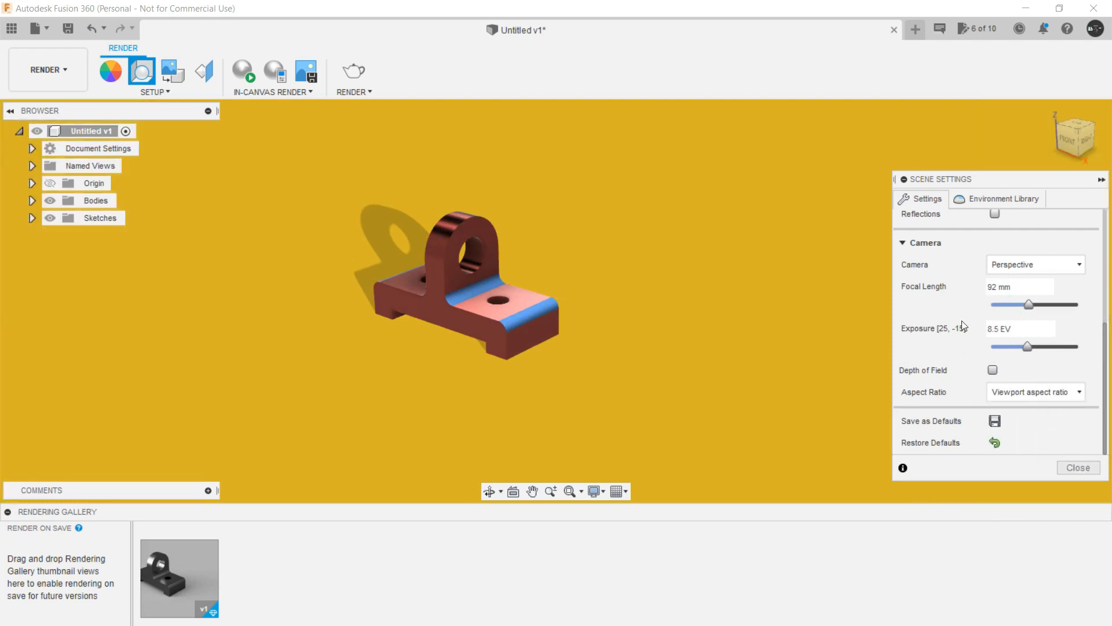
Restore the default scene settings and set the background to Environment.
middle_drag(595, 356, 655, 360)
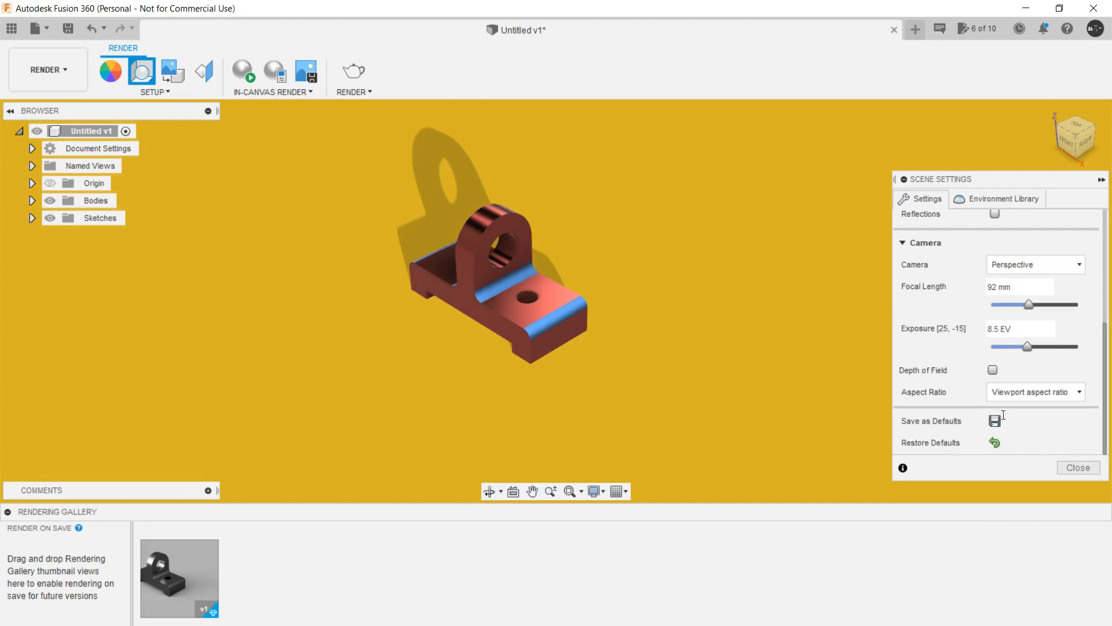
click(995, 443)
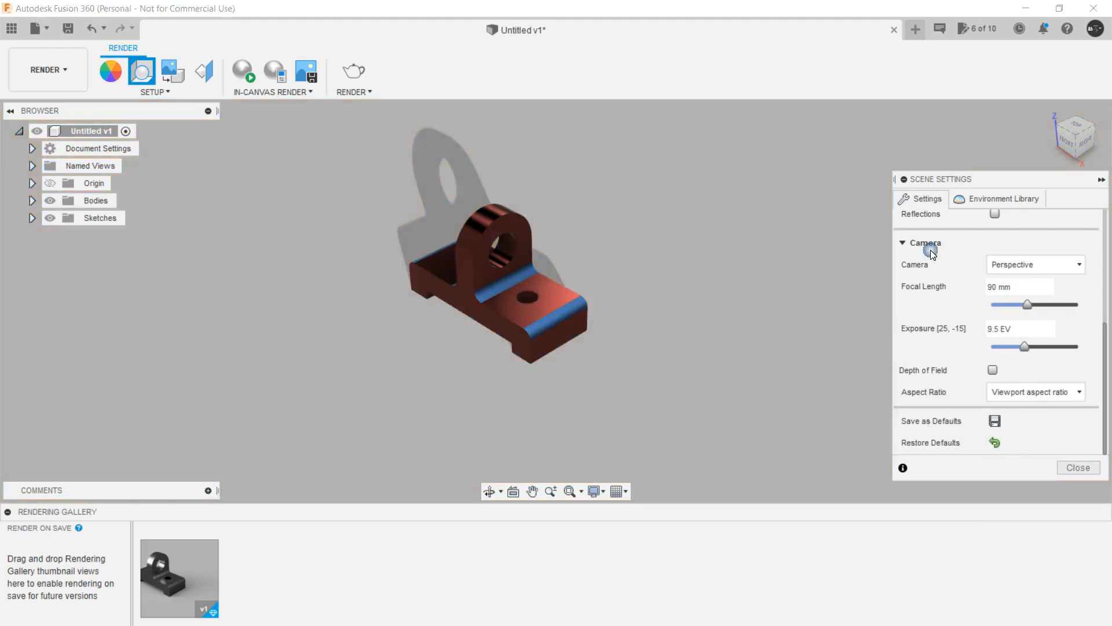
scroll(944, 269, up, 4)
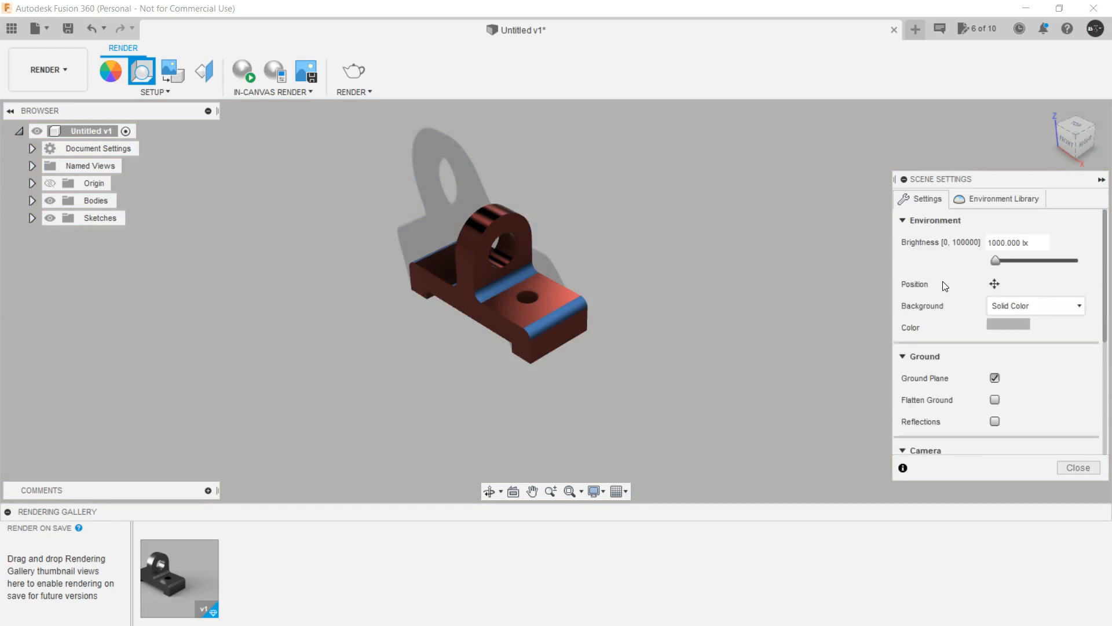
click(1053, 311)
click(1041, 324)
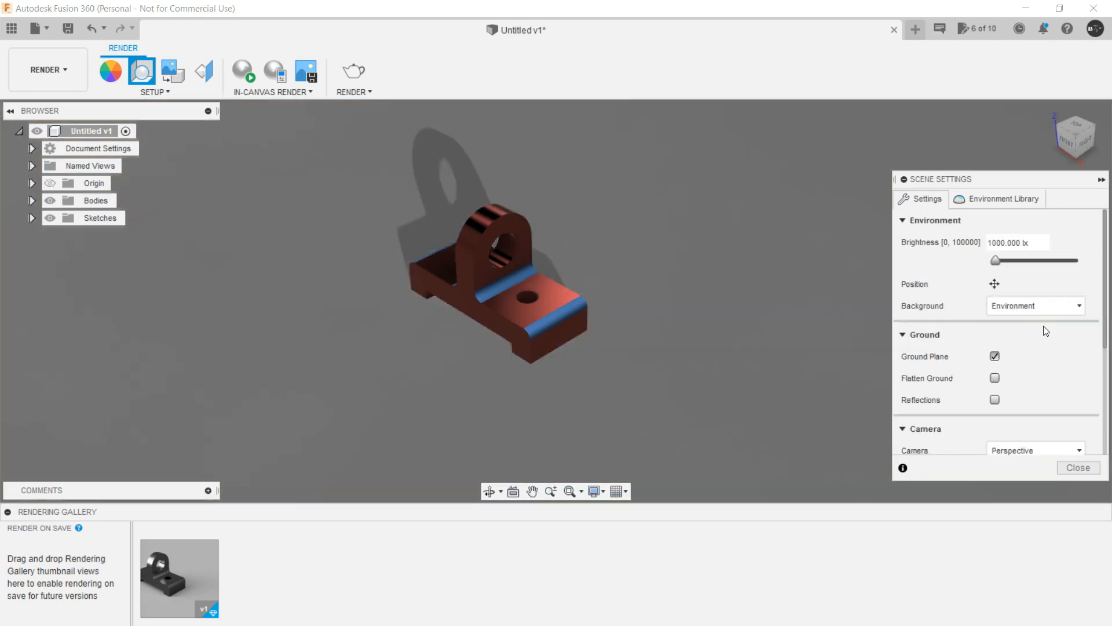
Switch the environment library to the Fusion 360 Library and apply the Crossroads environment to the scene.
click(992, 206)
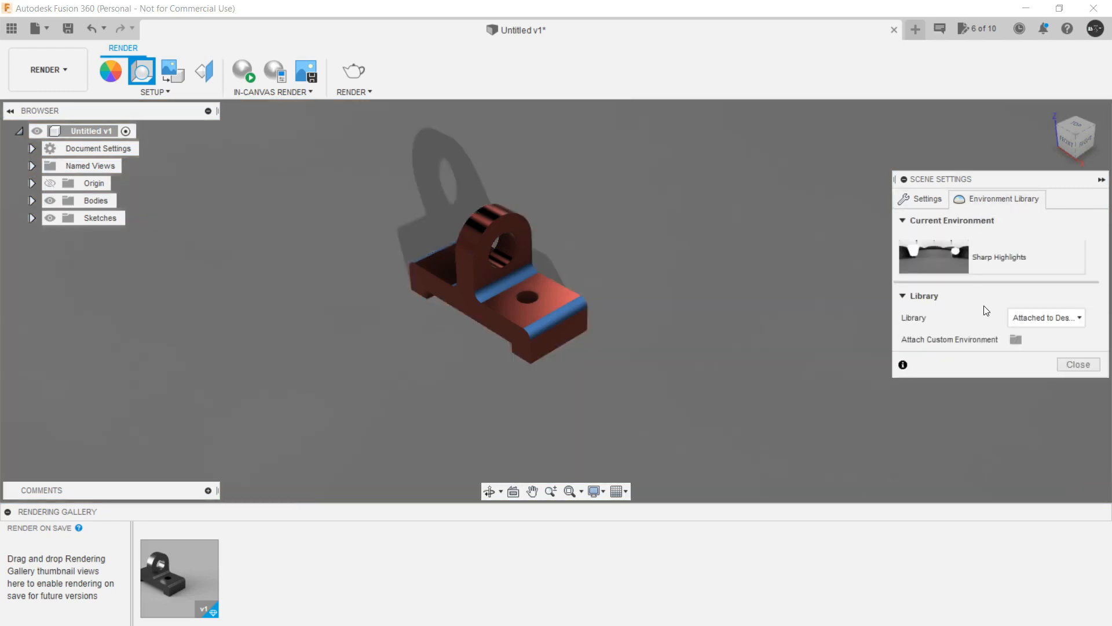
click(1036, 318)
click(1036, 335)
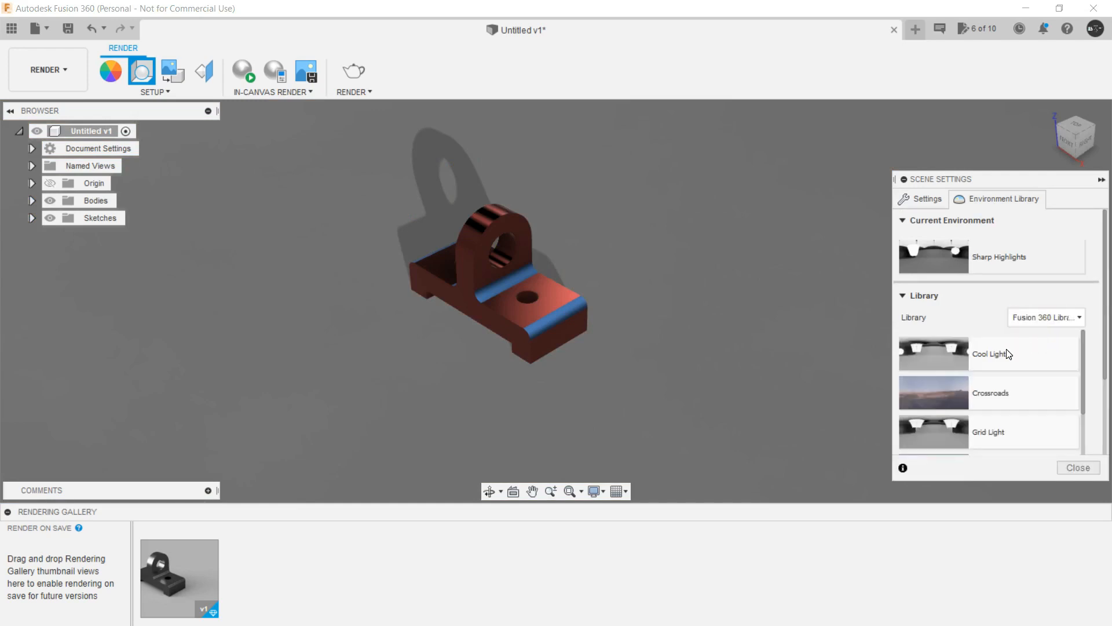
double_click(950, 390)
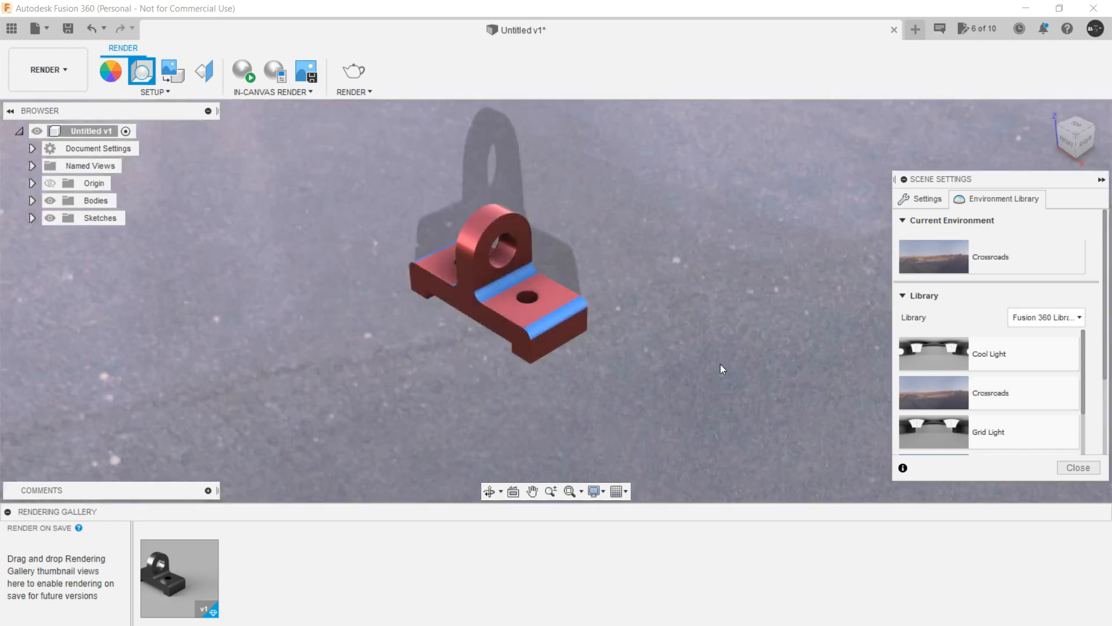
Try the Plaza and Snow Field environments from the Fusion 360 Library on the scene, viewing the bracket in each.
shift+middle_drag(698, 370, 647, 345)
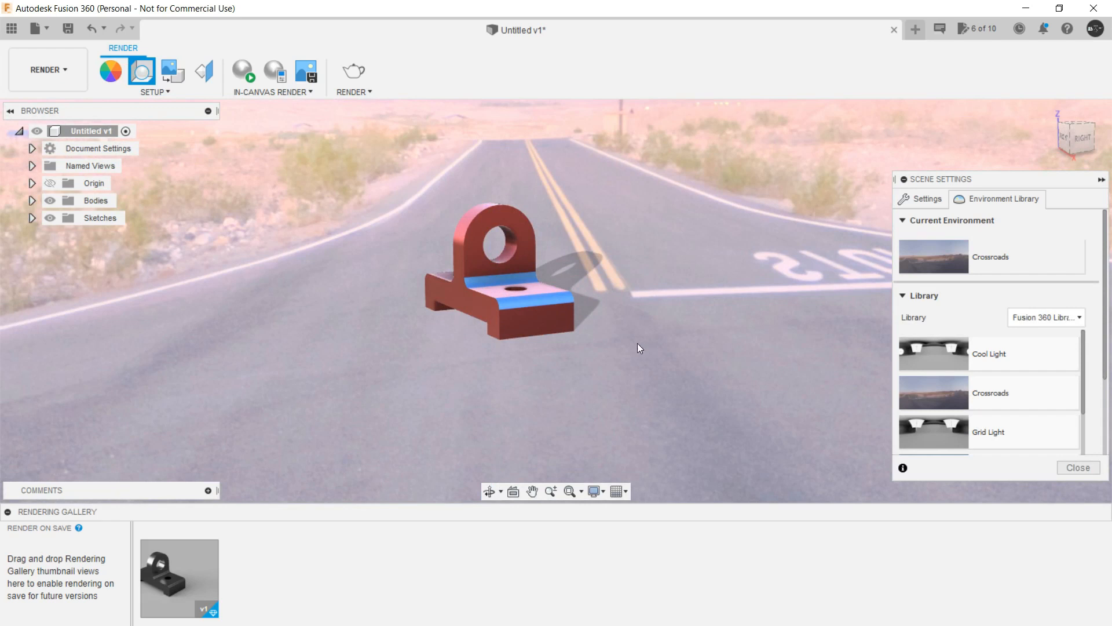
shift+middle_drag(582, 369, 700, 359)
scroll(993, 405, down, 2)
double_click(979, 389)
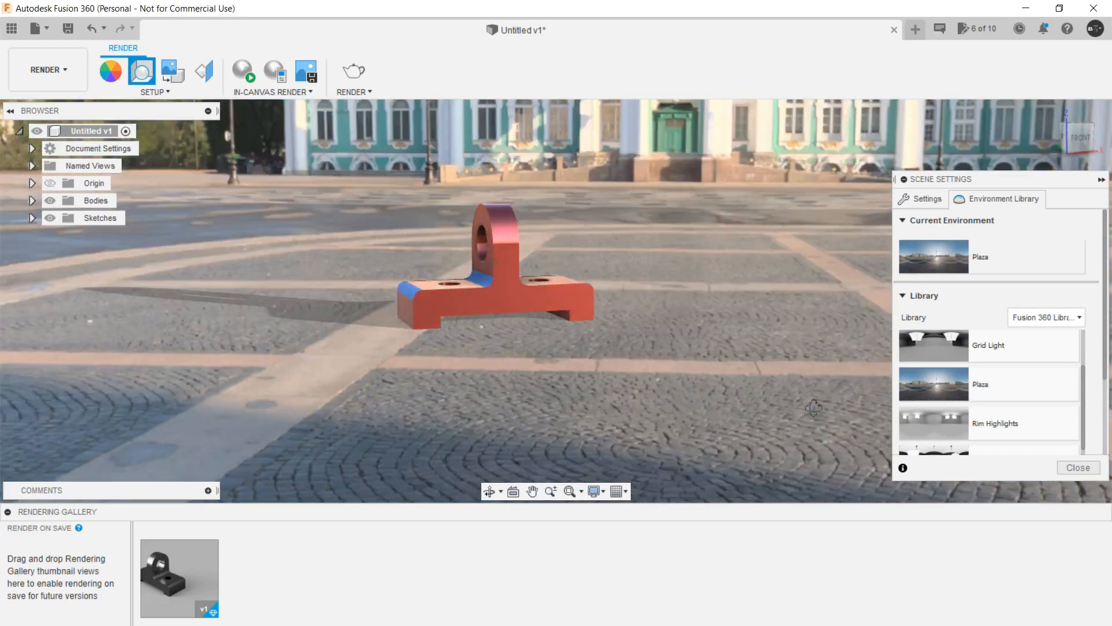
shift+middle_drag(753, 400, 690, 406)
scroll(1010, 409, down, 2)
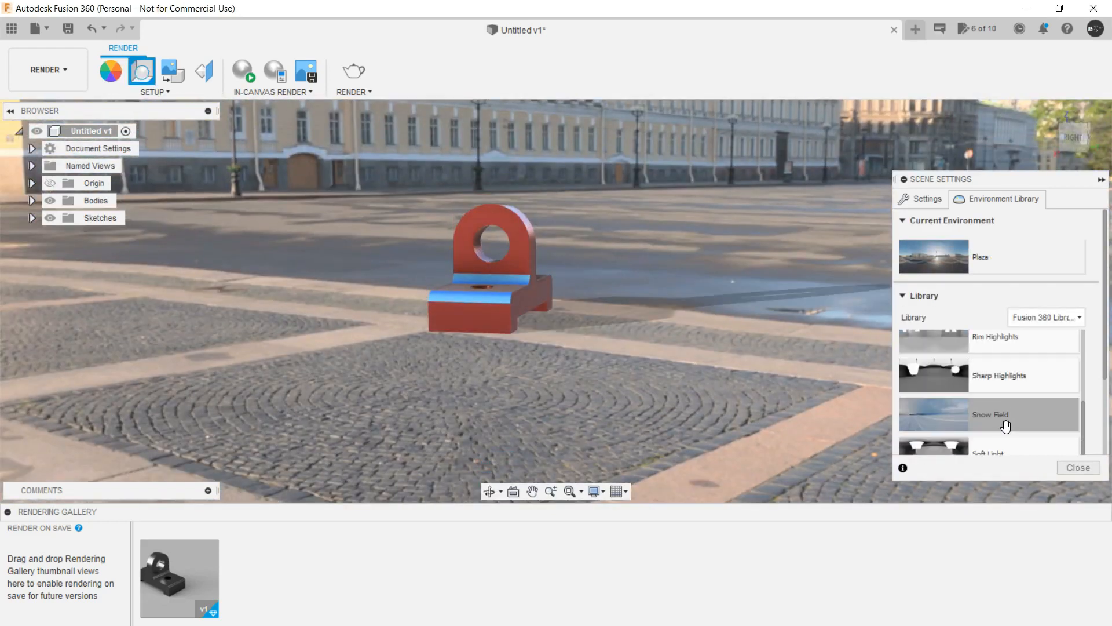
double_click(1006, 426)
shift+middle_drag(805, 395, 610, 402)
Apply the Warm Light environment from the Fusion 360 Library to the scene and view the bracket in it.
scroll(1015, 438, down, 3)
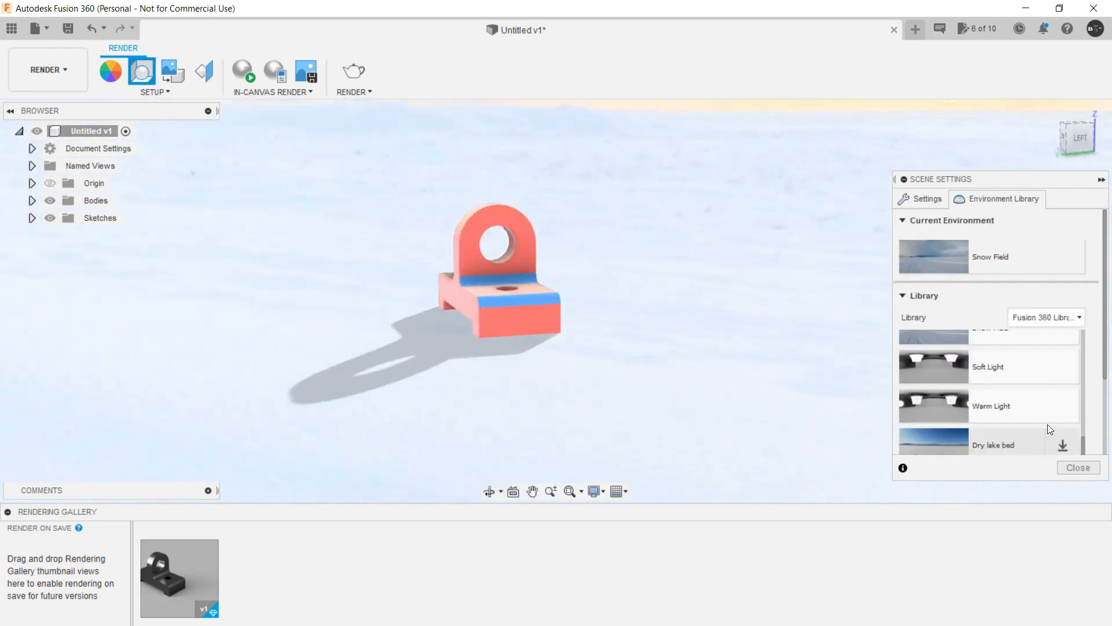
scroll(1010, 406, down, 1)
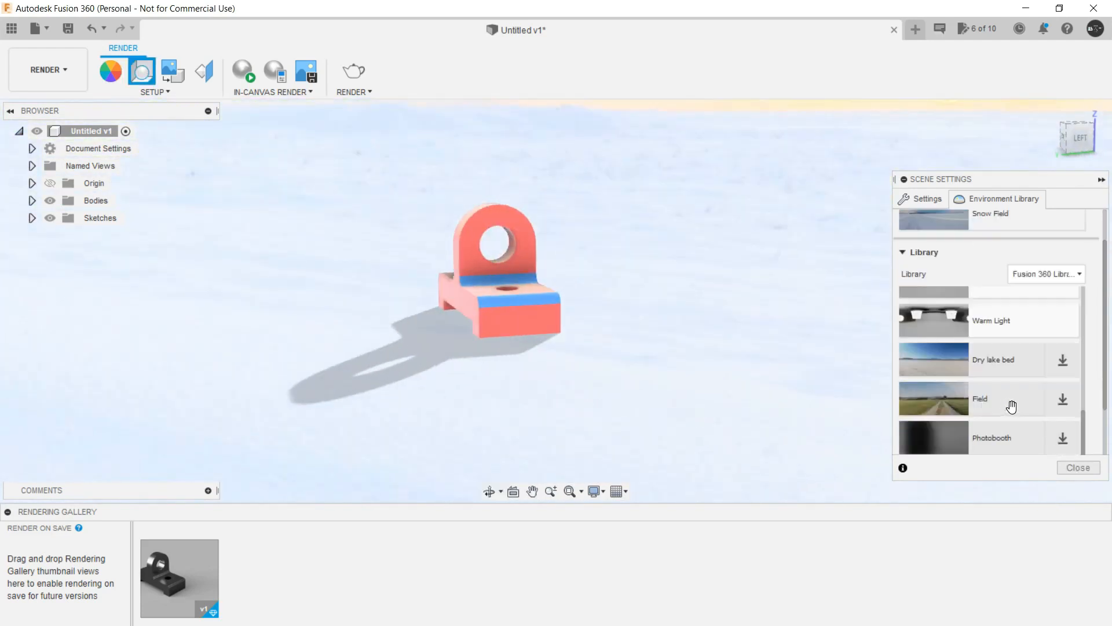
scroll(1075, 377, down, 1)
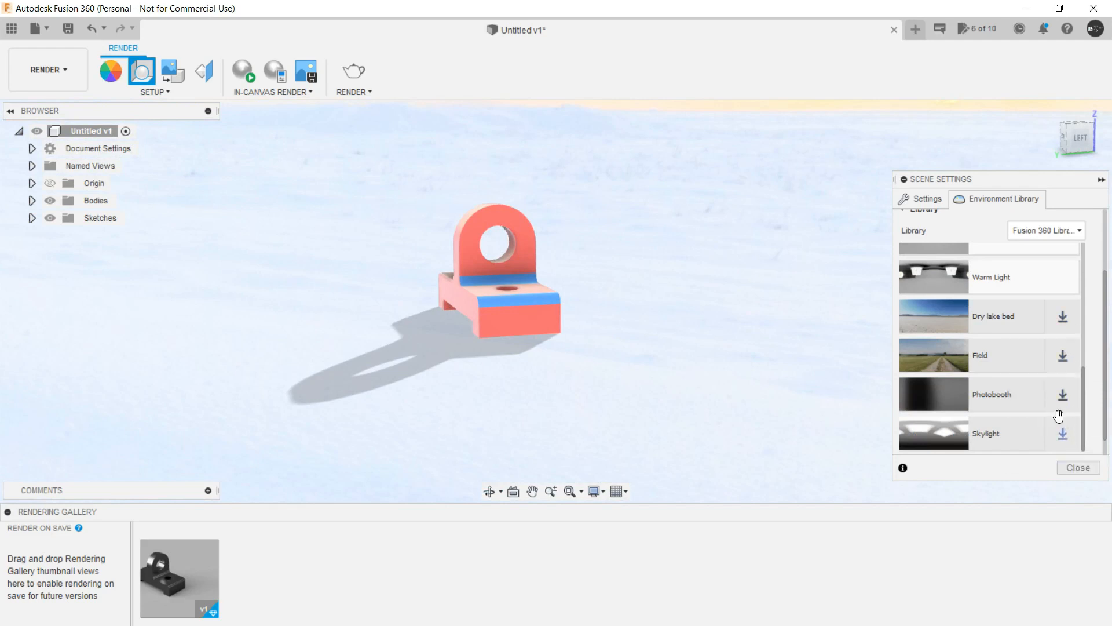
scroll(1049, 353, up, 1)
click(1006, 329)
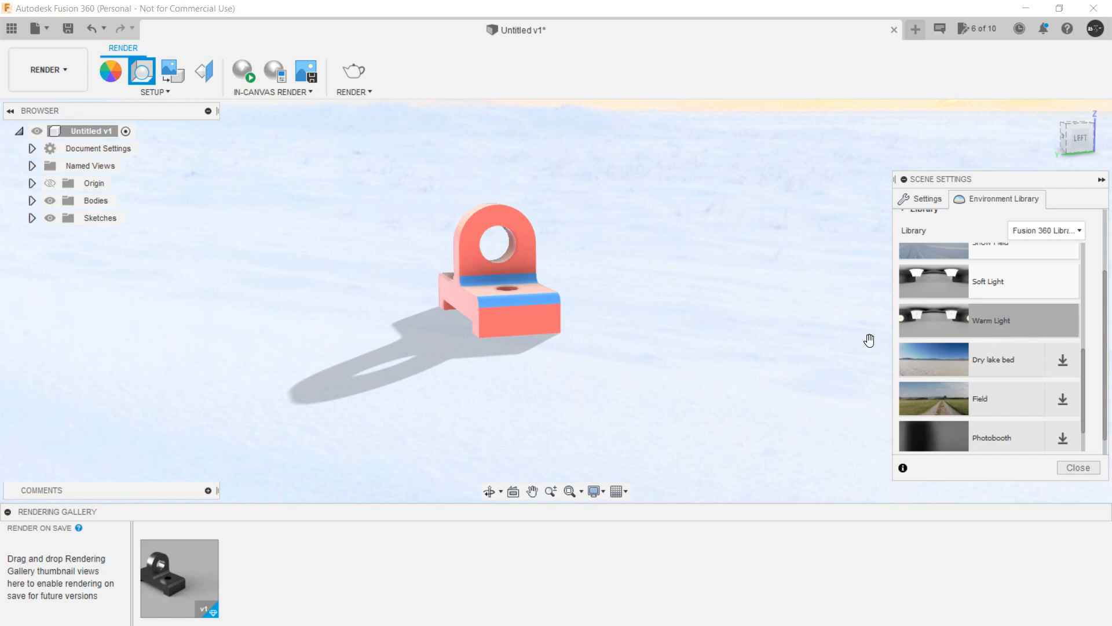
drag(797, 348, 798, 341)
shift+middle_drag(777, 350, 680, 372)
scroll(998, 365, up, 5)
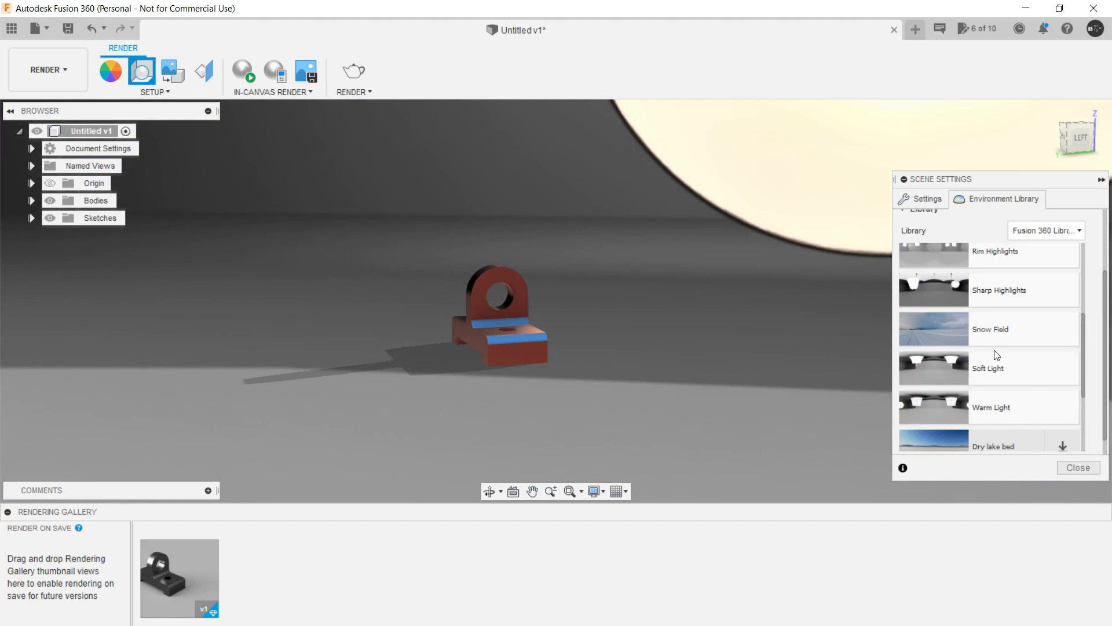
Change the scene background from the environment image to a solid color and close the scene settings.
click(940, 201)
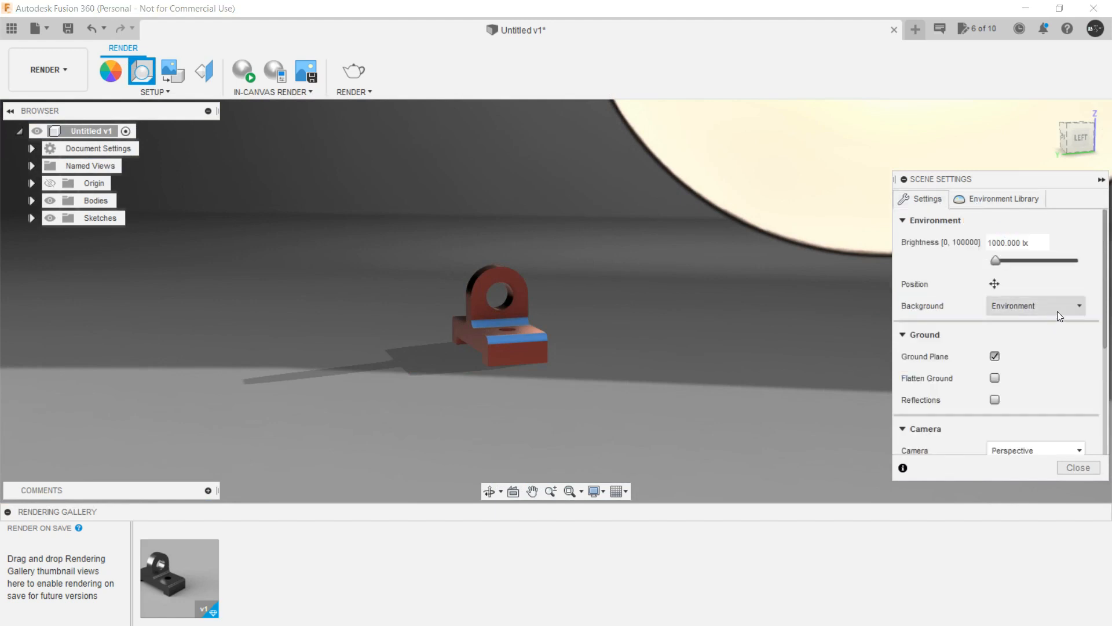
scroll(967, 300, down, 2)
shift+middle_drag(692, 358, 668, 352)
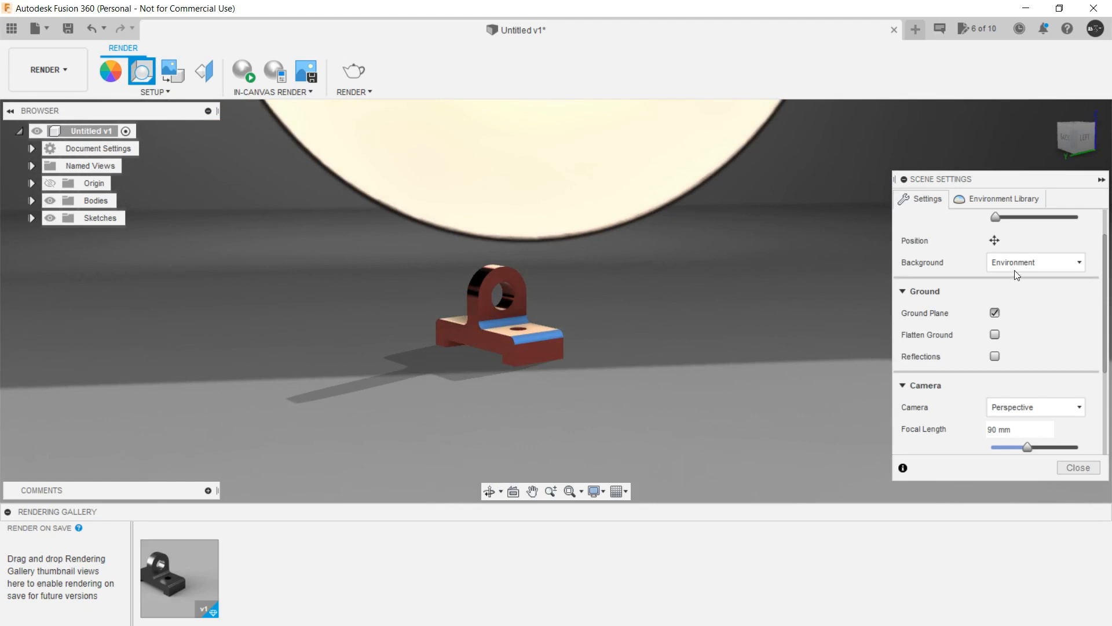
click(1010, 261)
click(1025, 297)
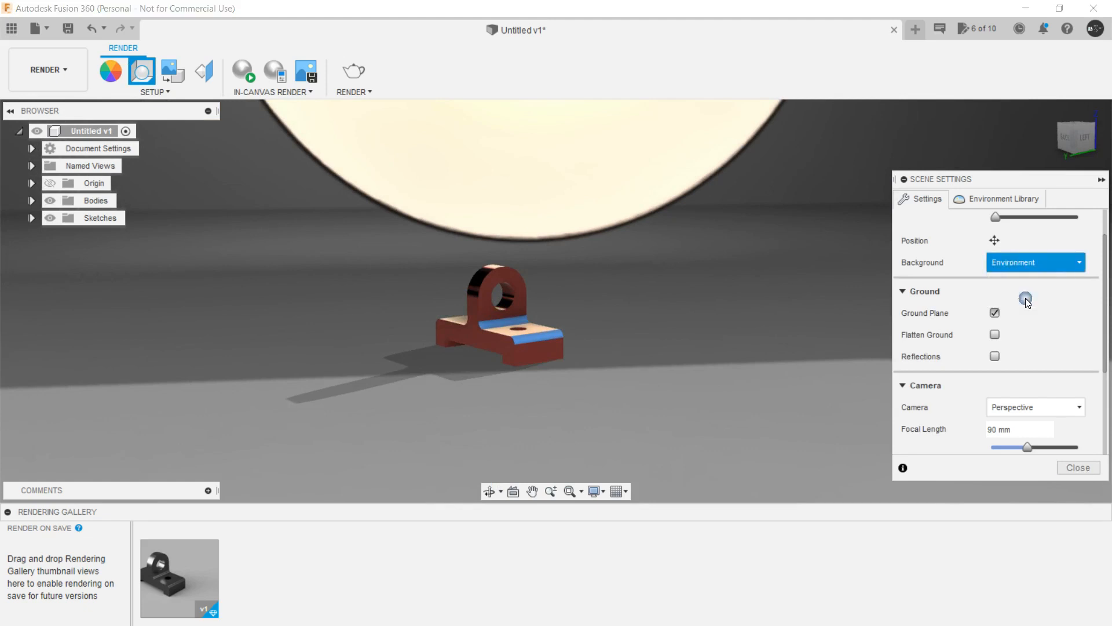
click(1085, 469)
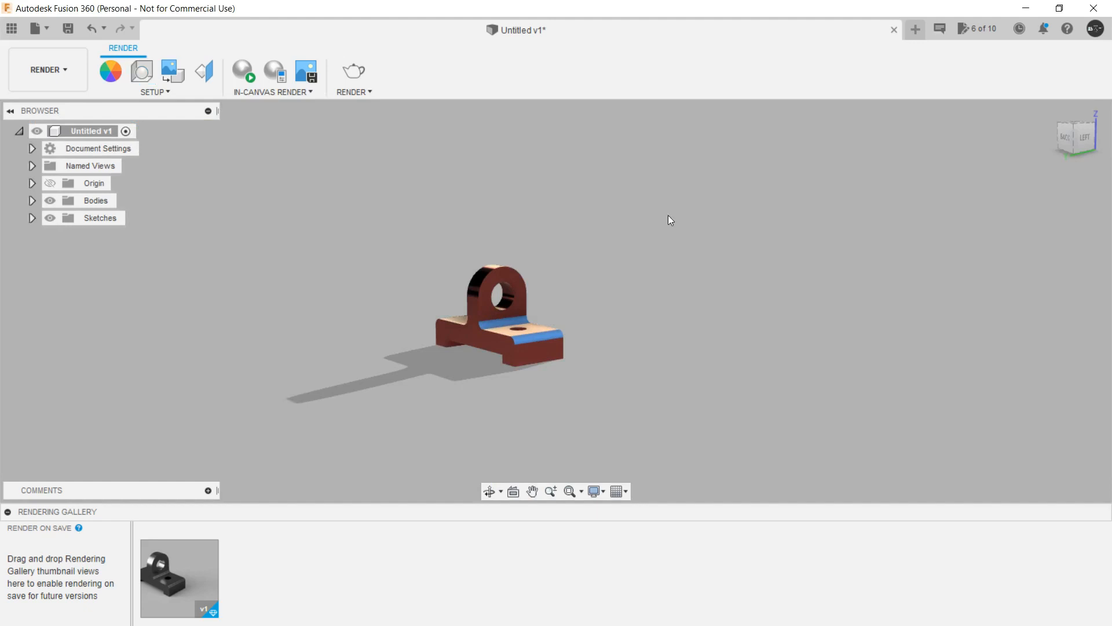
click(169, 77)
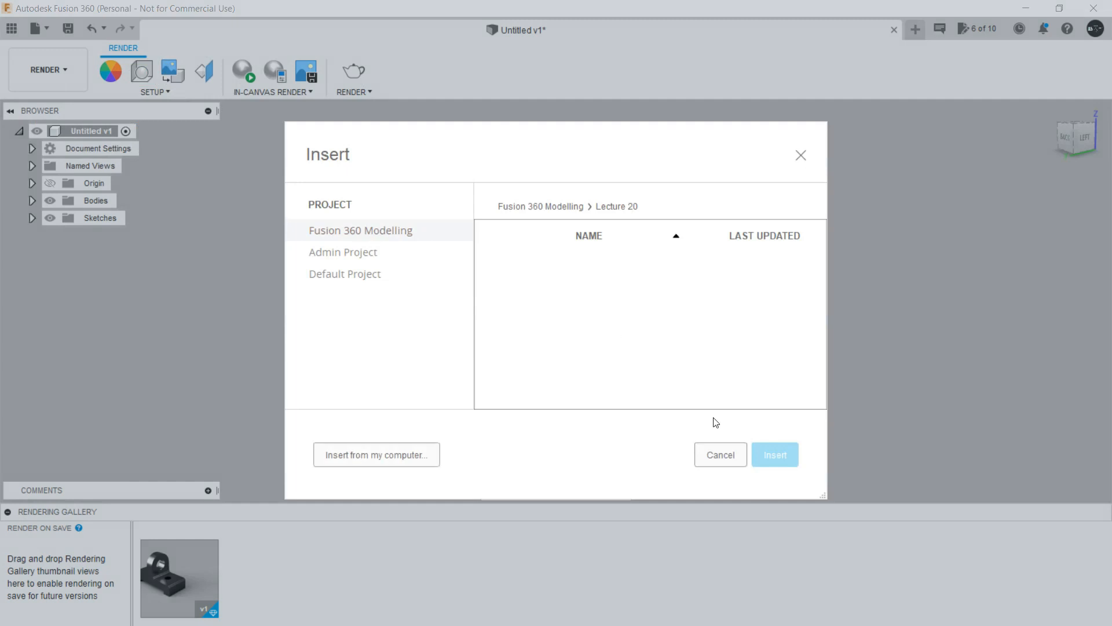
click(717, 454)
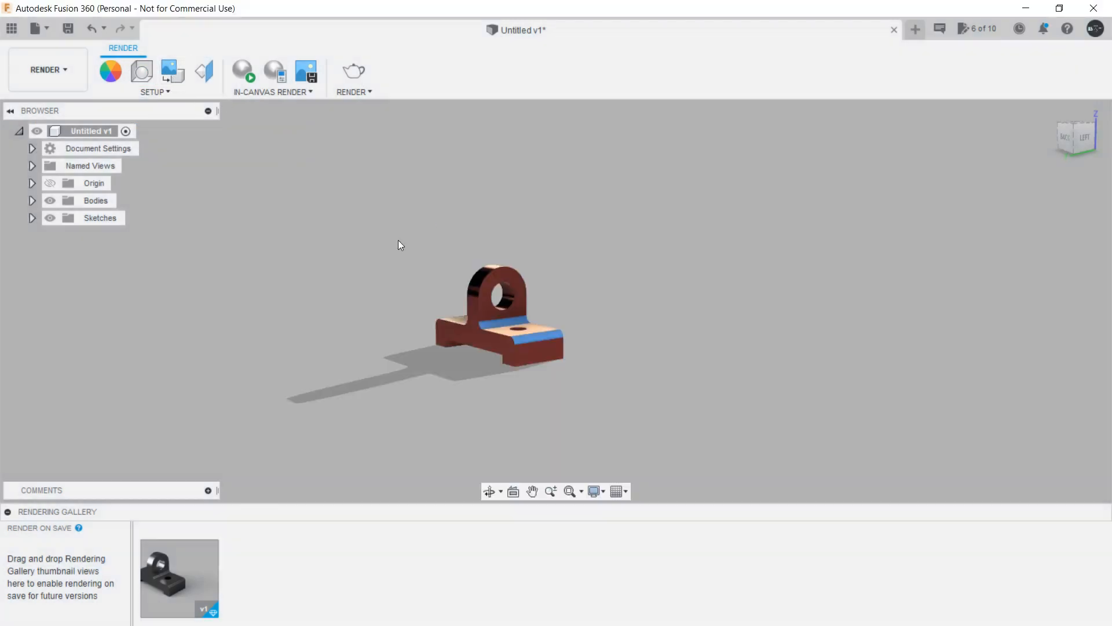
Insert The Learning Hub logo image from the computer as a decal on the long back side face of the bracket.
scroll(450, 348, up, 5)
middle_drag(412, 321, 298, 238)
shift+middle_drag(330, 294, 339, 303)
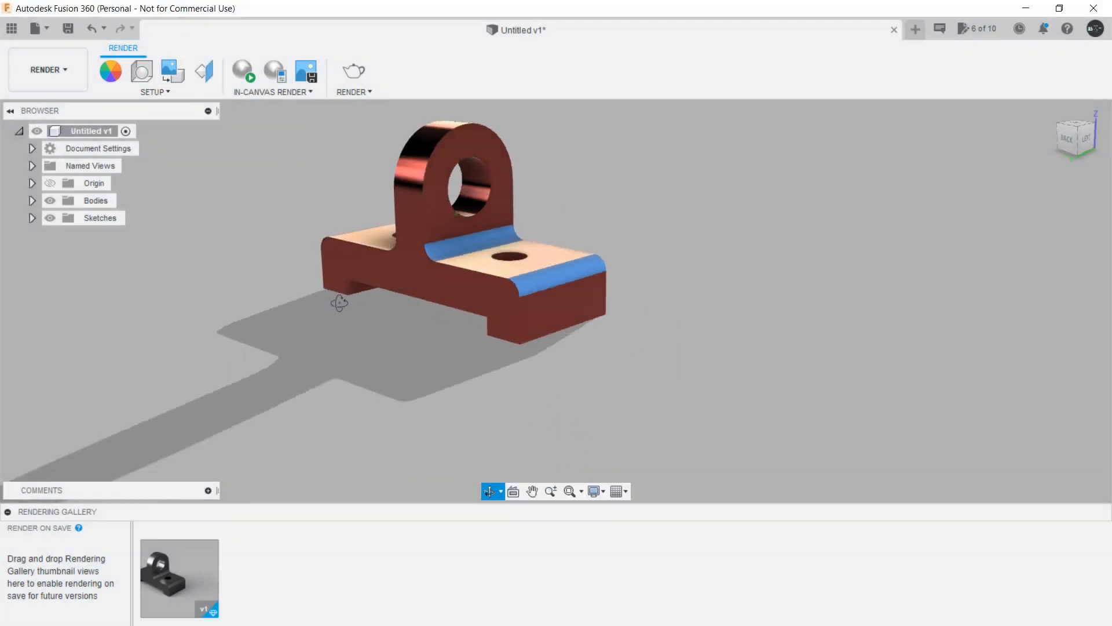
scroll(416, 327, up, 3)
scroll(409, 398, up, 3)
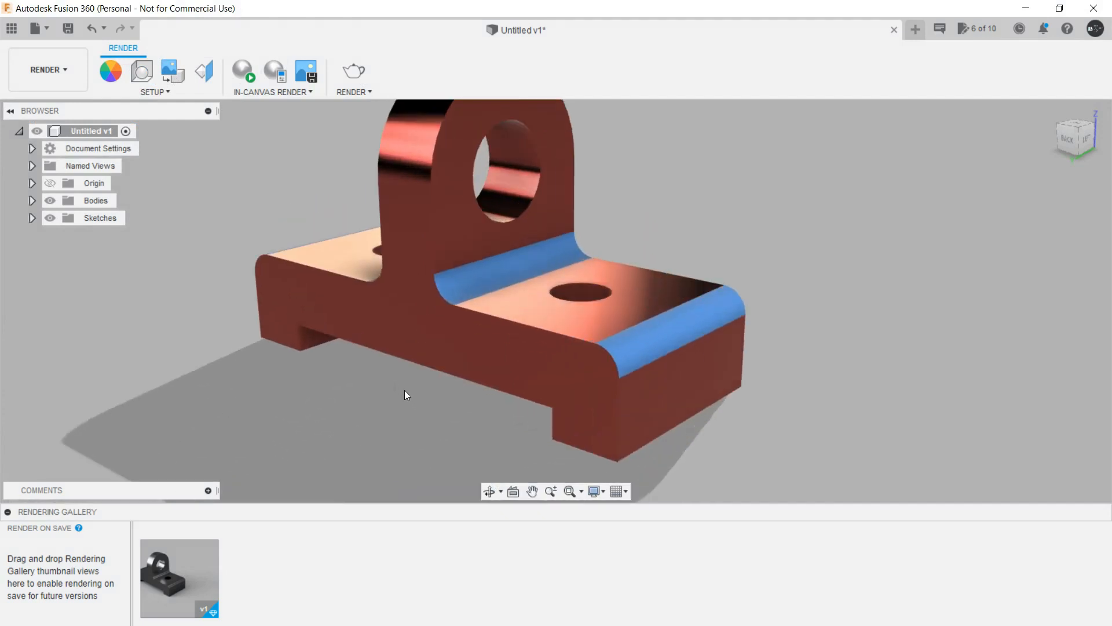
scroll(406, 395, down, 2)
click(171, 72)
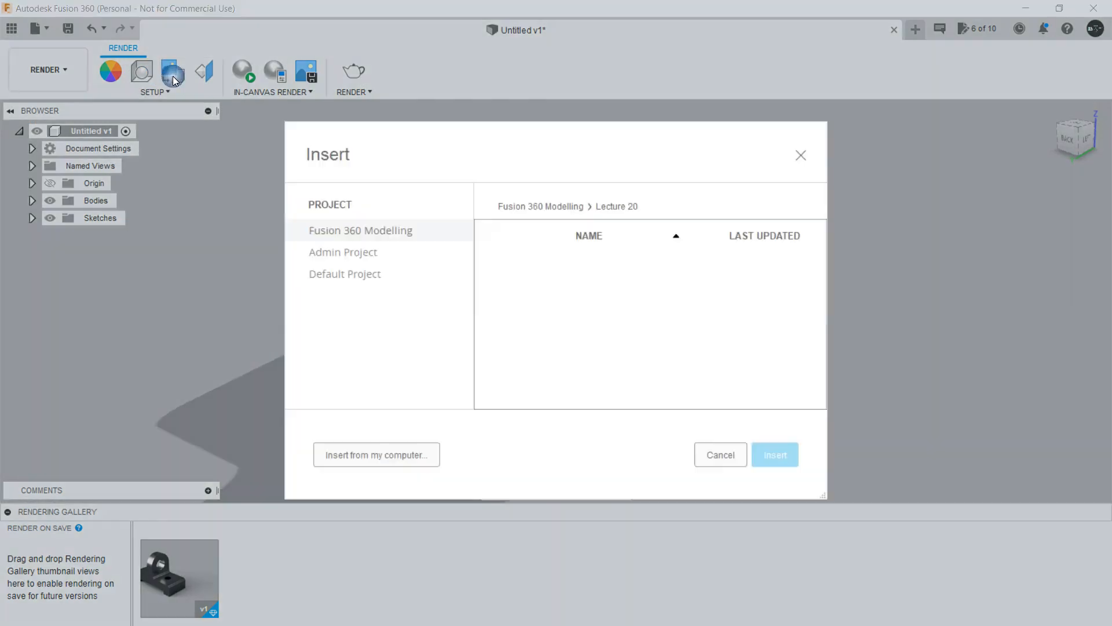
click(378, 461)
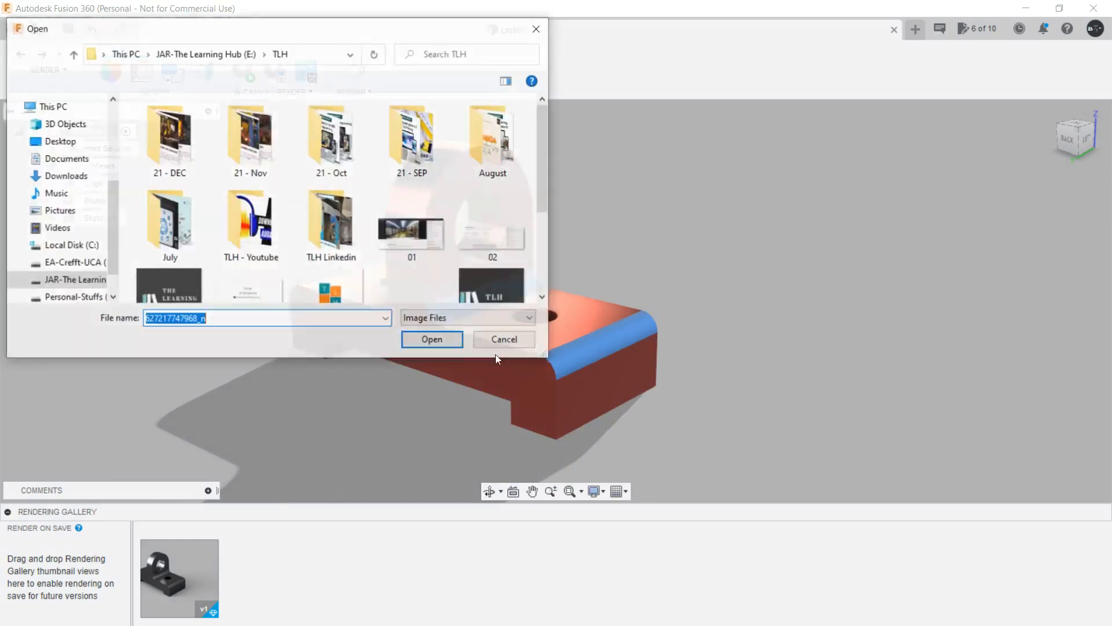
scroll(366, 272, down, 1)
double_click(183, 234)
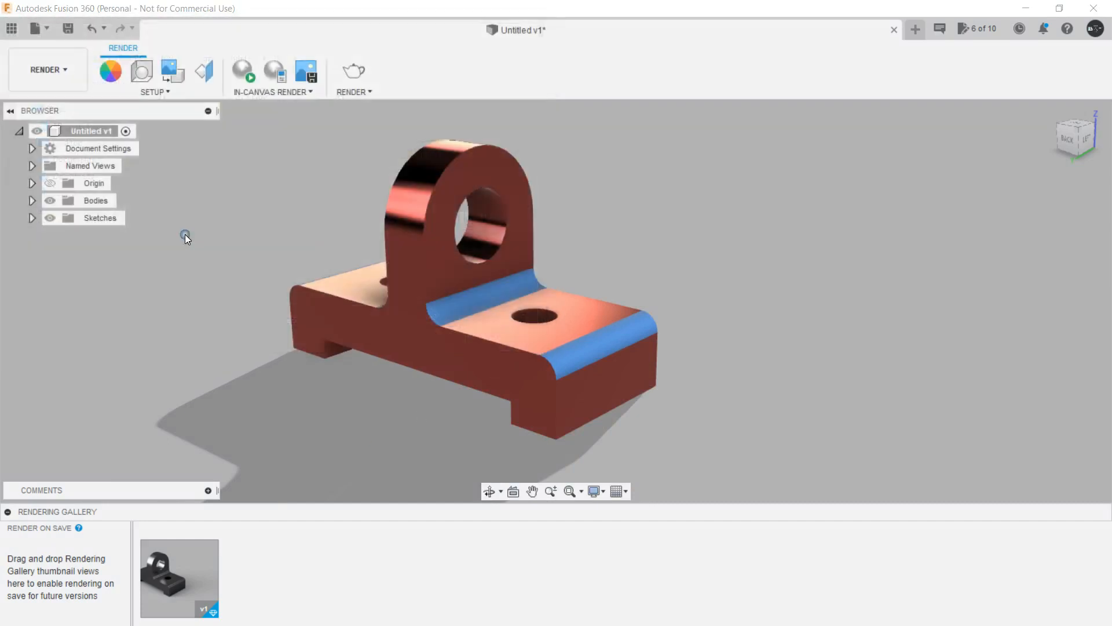
click(404, 342)
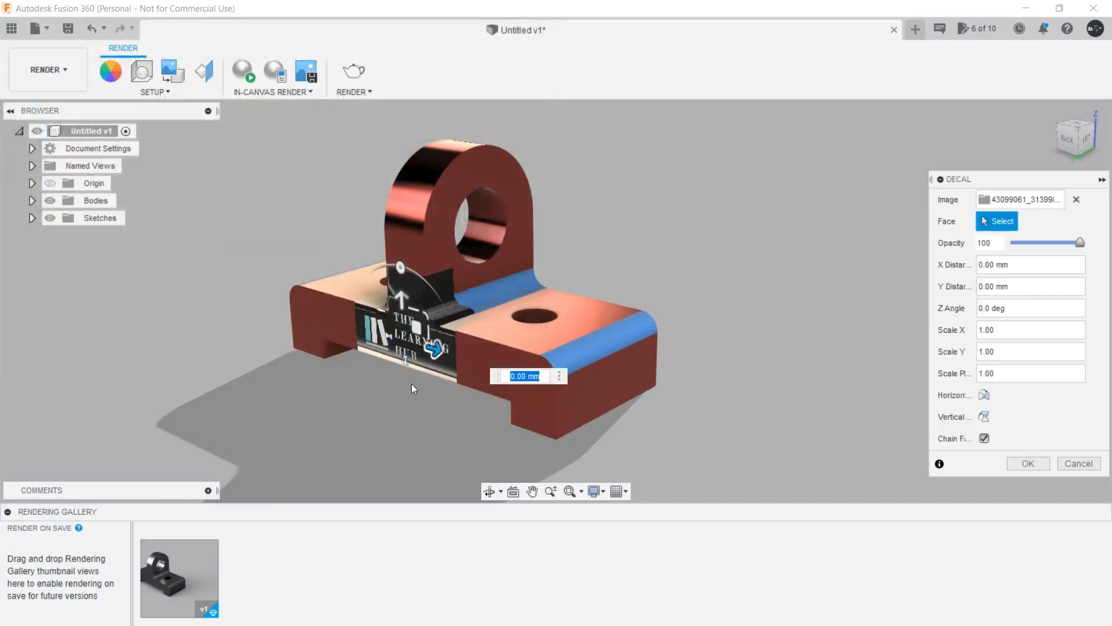
Scale The Learning Hub decal down to fit within the bracket's side face, adjust its opacity and finish placing it.
drag(436, 314, 407, 358)
drag(407, 303, 408, 302)
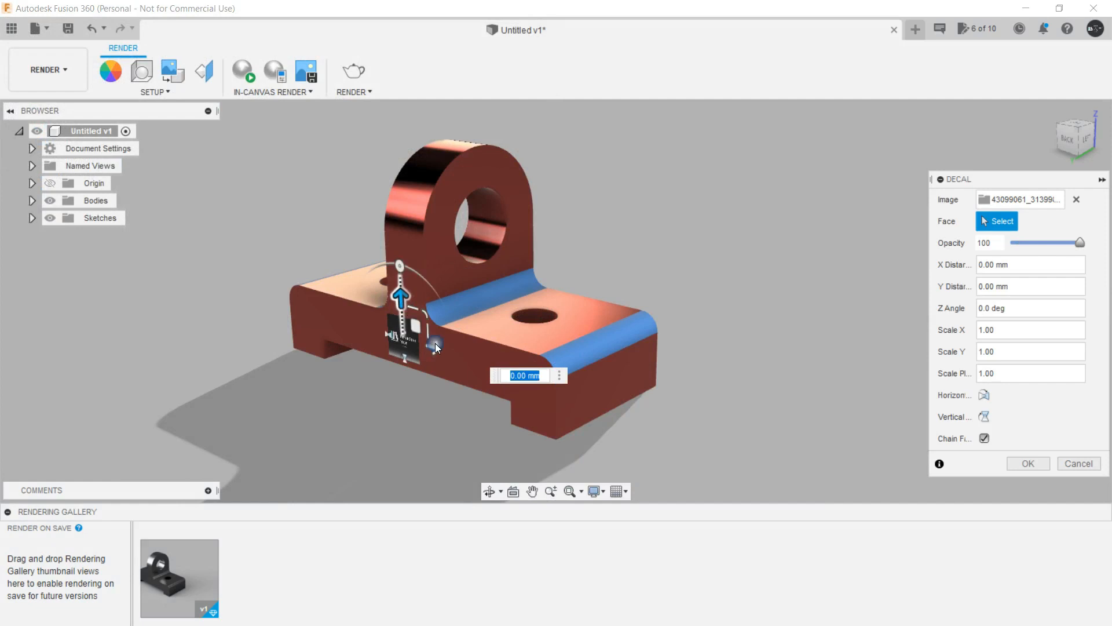
mouse_move(435, 347)
mouse_down()
mouse_move(451, 362)
mouse_move(431, 325)
mouse_up()
scroll(347, 369, up, 3)
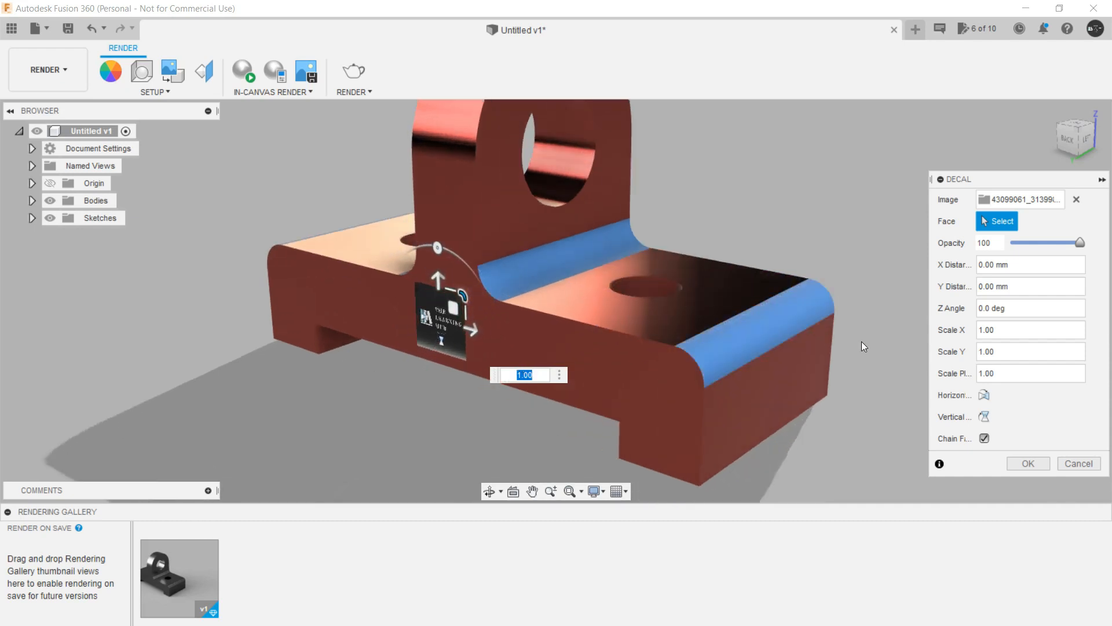
mouse_move(1080, 242)
mouse_down()
mouse_move(1024, 239)
mouse_move(1073, 246)
mouse_up()
click(1043, 463)
Insert Logo.png from the computer as a decal on the long front side face of the bracket.
shift+middle_drag(897, 428, 322, 370)
scroll(322, 370, down, 3)
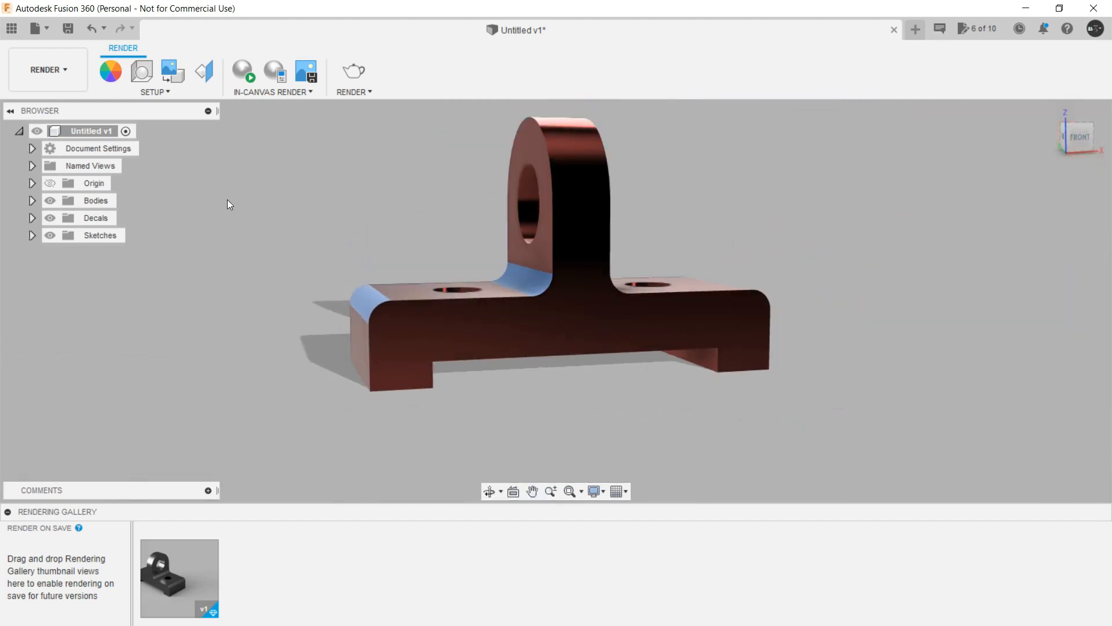
click(168, 69)
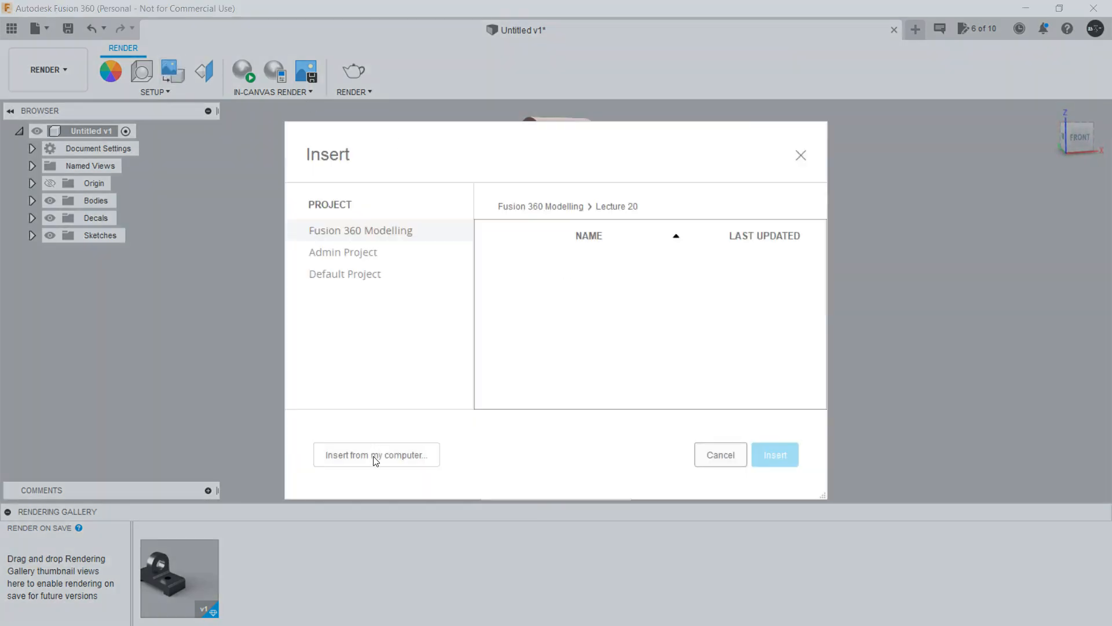
click(374, 456)
scroll(350, 227, down, 1)
double_click(349, 226)
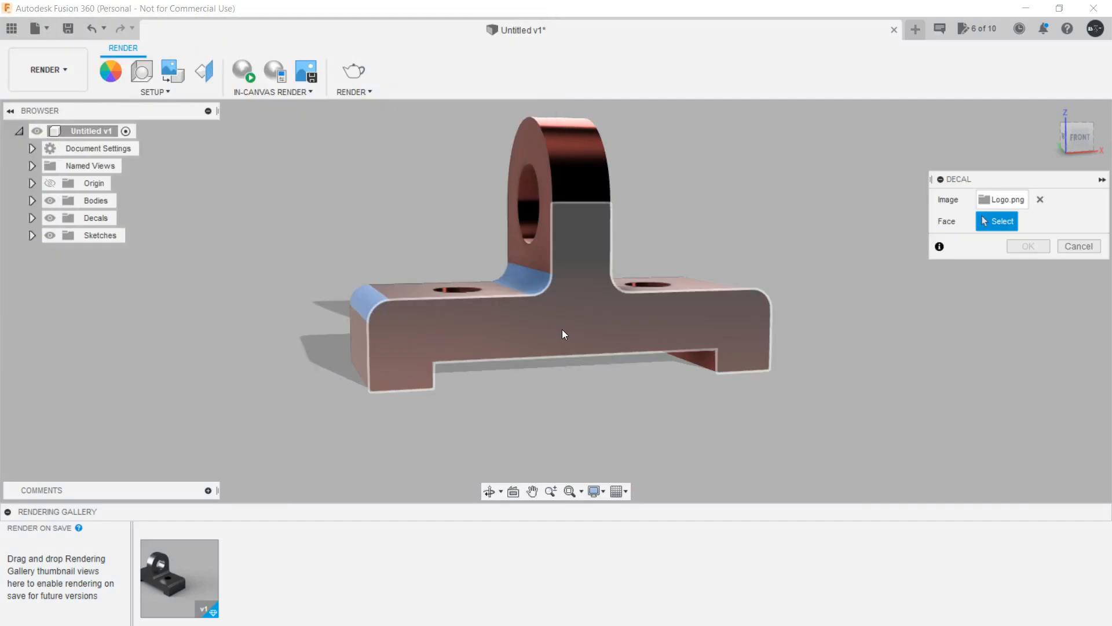
click(563, 326)
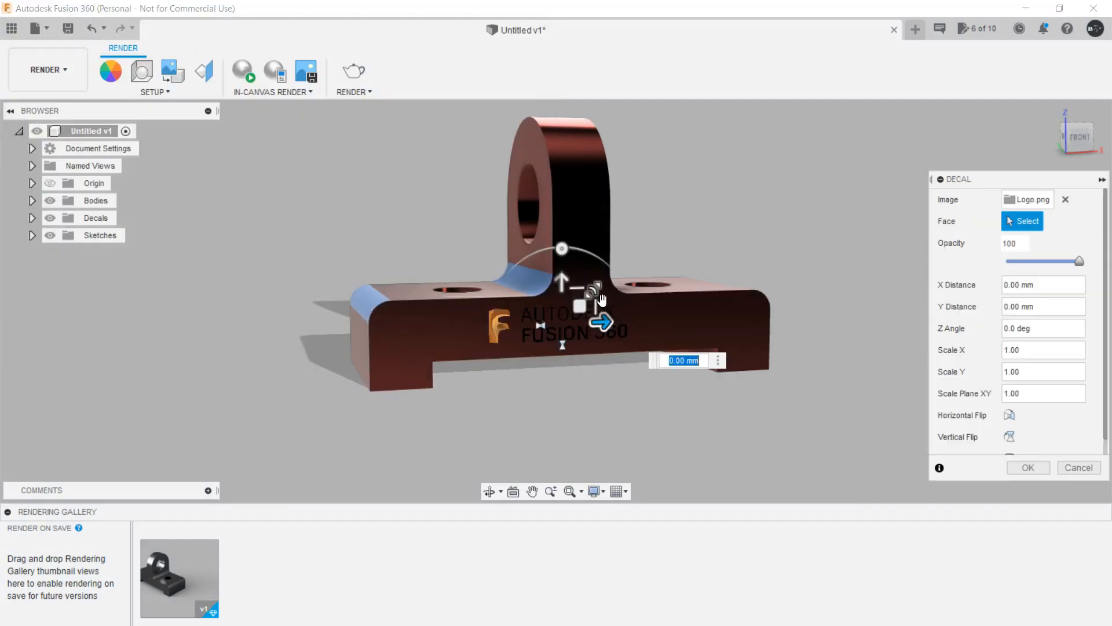
click(1026, 467)
Review the aspect ratio, image size and file format options, and start a local PNG render at Final(75) quality.
mouse_move(424, 399)
shift+middle_down()
mouse_move(473, 429)
mouse_move(657, 434)
mouse_move(440, 372)
mouse_move(427, 392)
mouse_move(372, 365)
mouse_move(447, 388)
mouse_move(428, 379)
shift+middle_up()
click(362, 91)
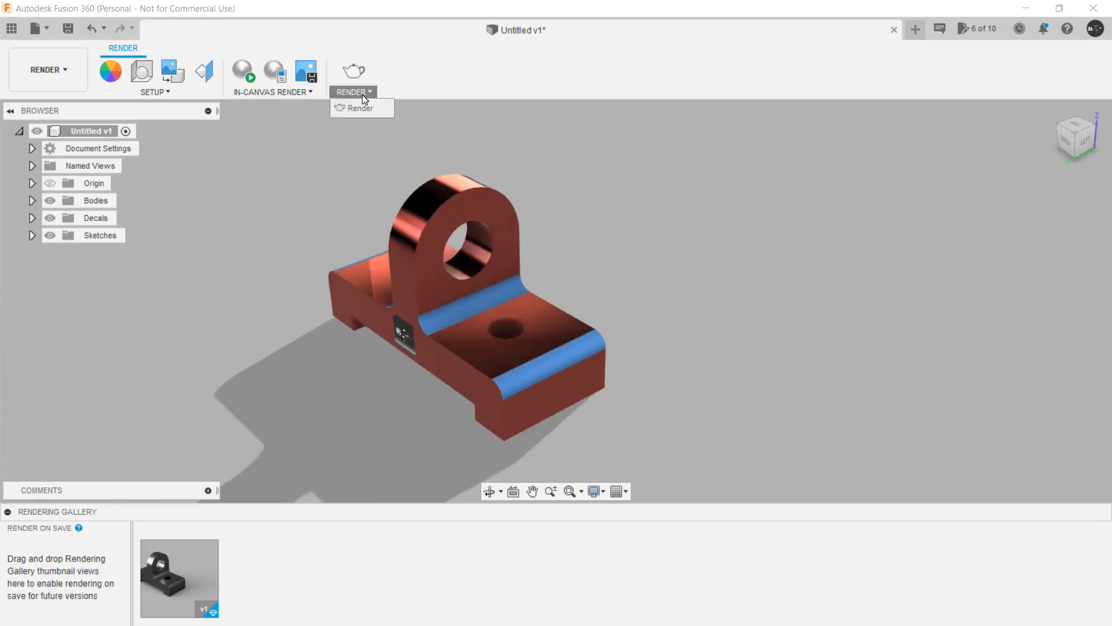
click(366, 109)
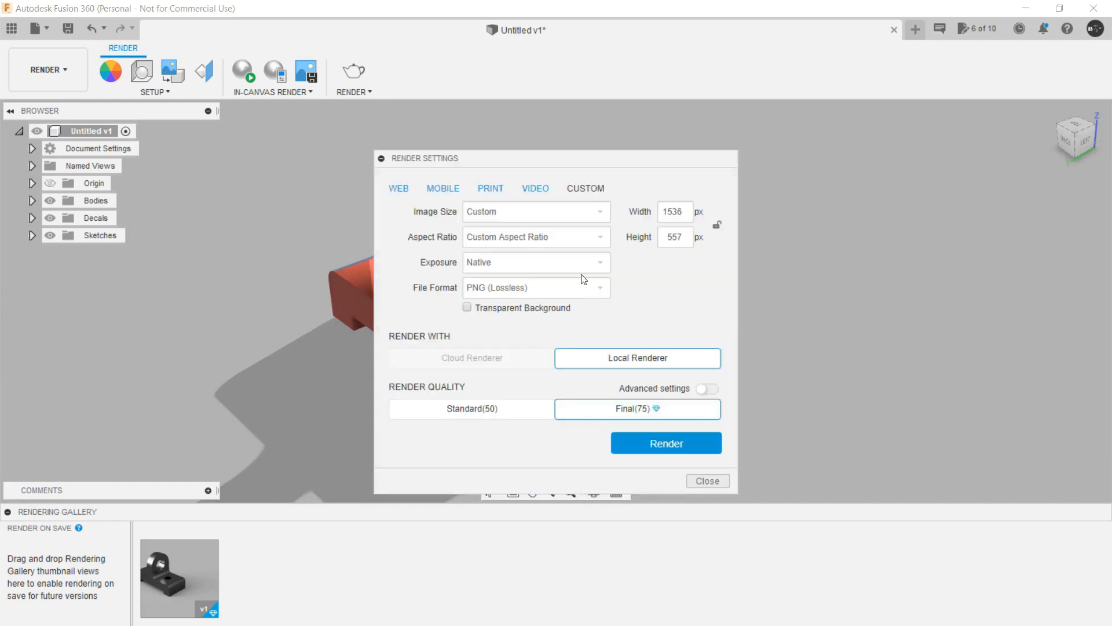
click(594, 242)
click(595, 240)
click(594, 212)
click(594, 212)
click(587, 297)
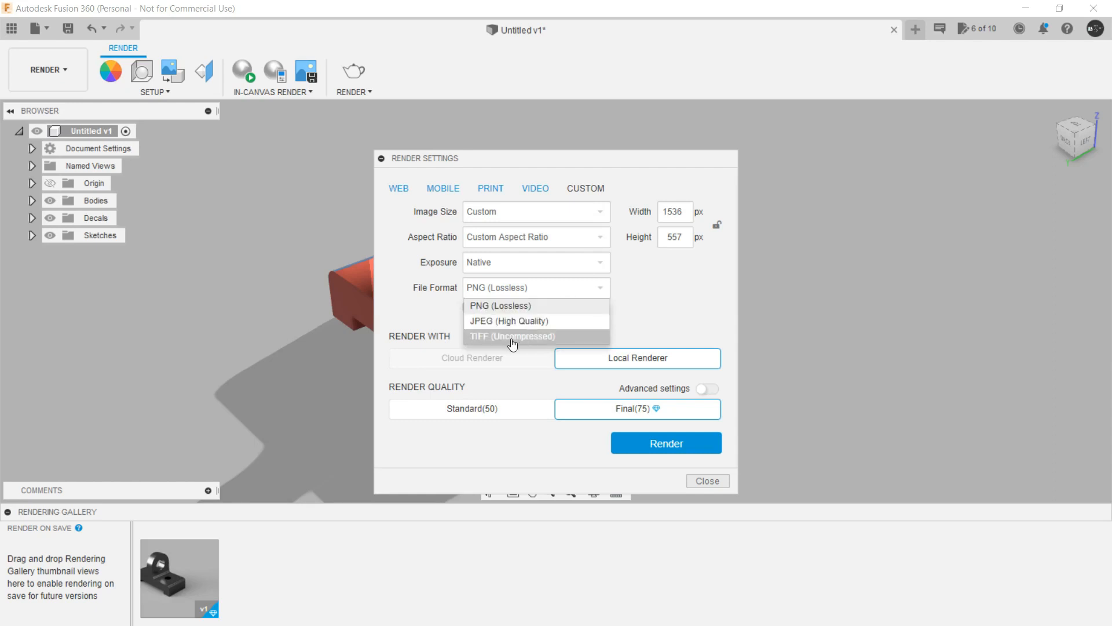
click(660, 326)
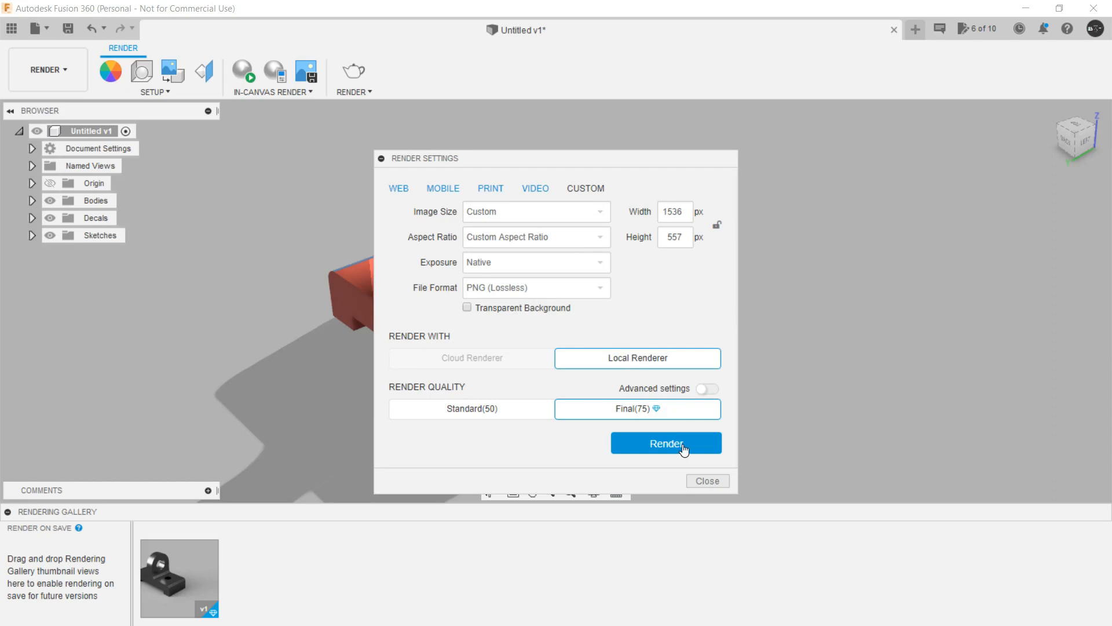
click(683, 449)
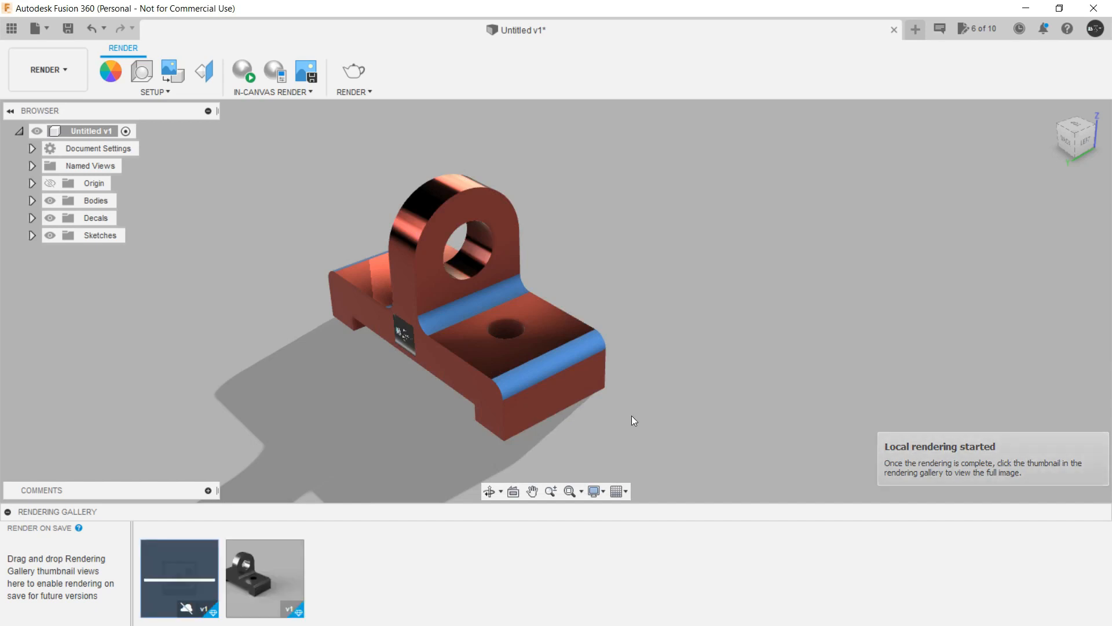
Open the finished rendering of the red bracket from the rendering gallery and check its sharing options.
mouse_move(176, 566)
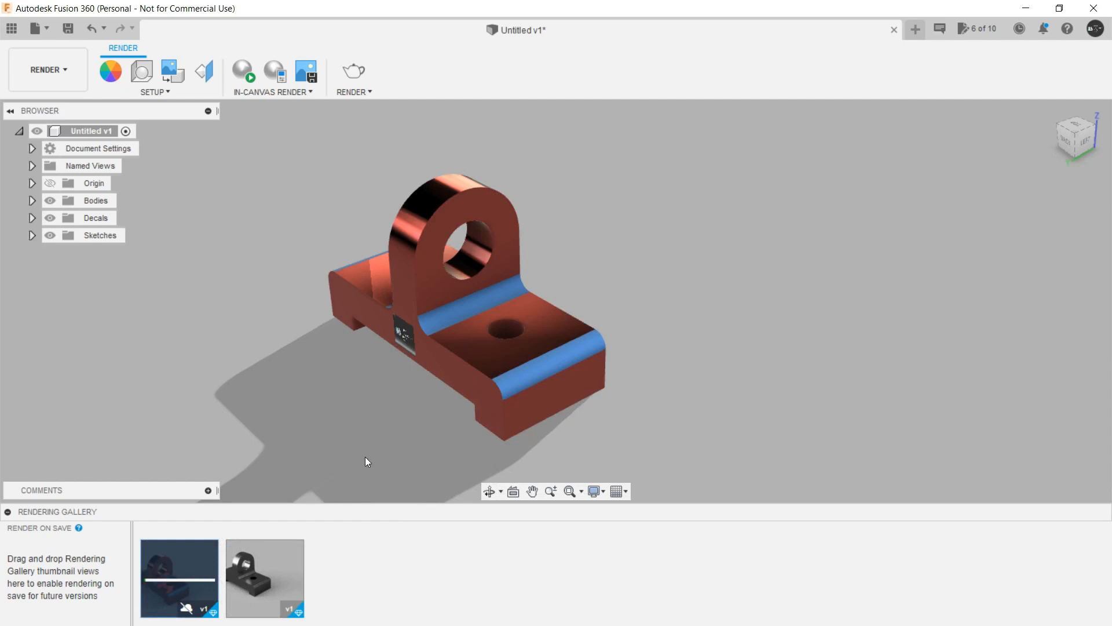
mouse_move(177, 585)
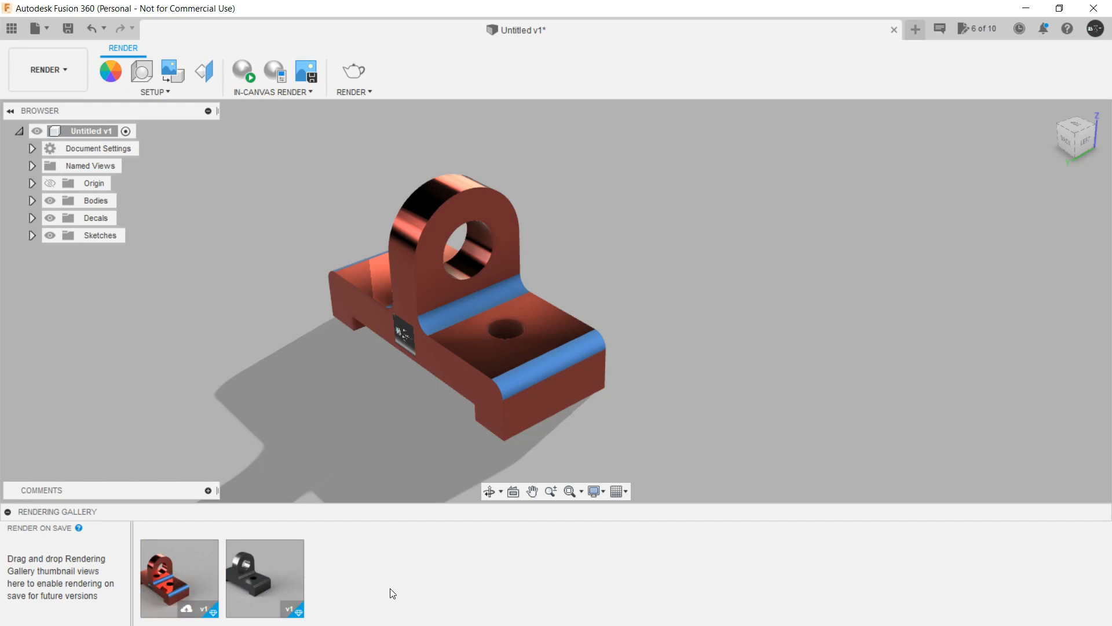
click(179, 578)
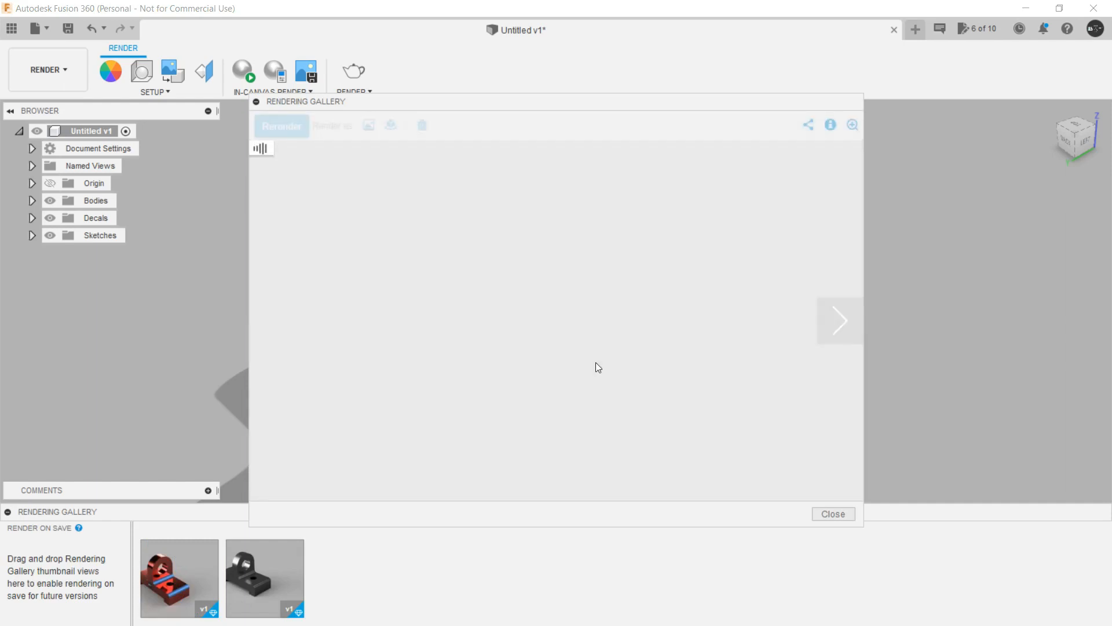
click(851, 321)
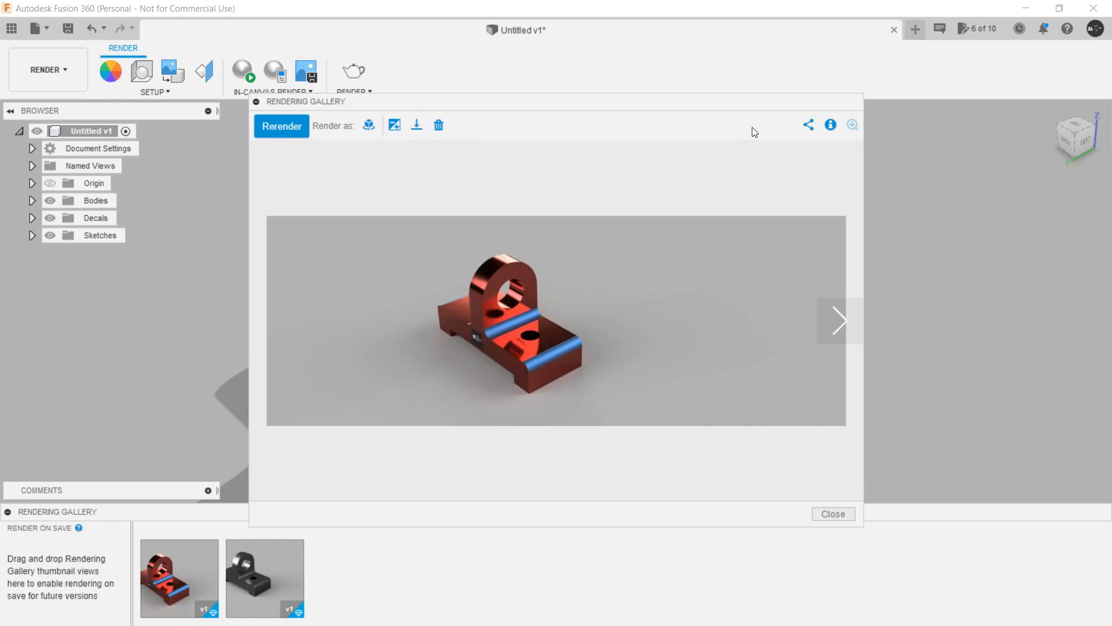
click(808, 125)
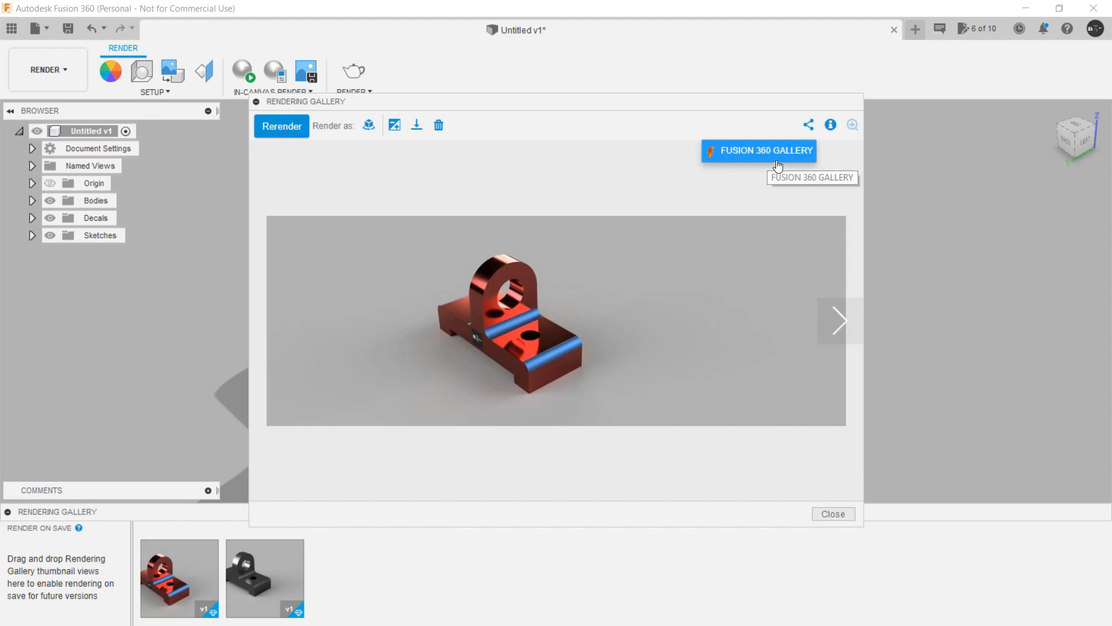
click(508, 190)
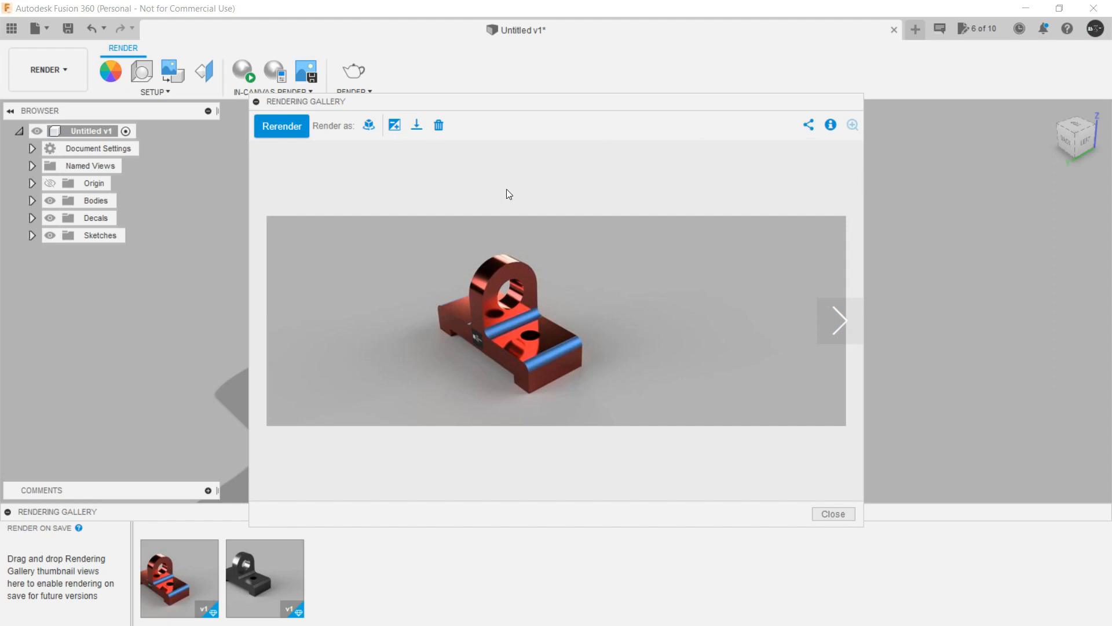